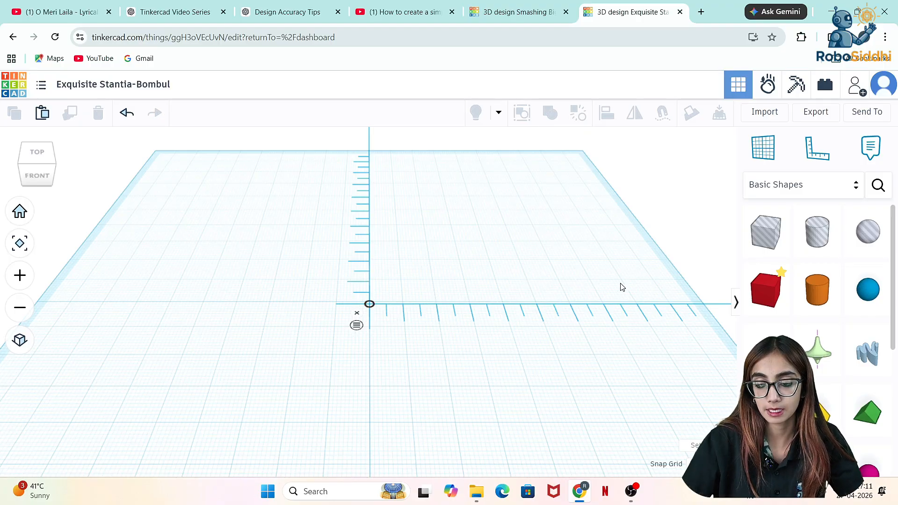
Place a solid box on the workplane with its front-left corner at the ruler's origin
drag(767, 302, 401, 286)
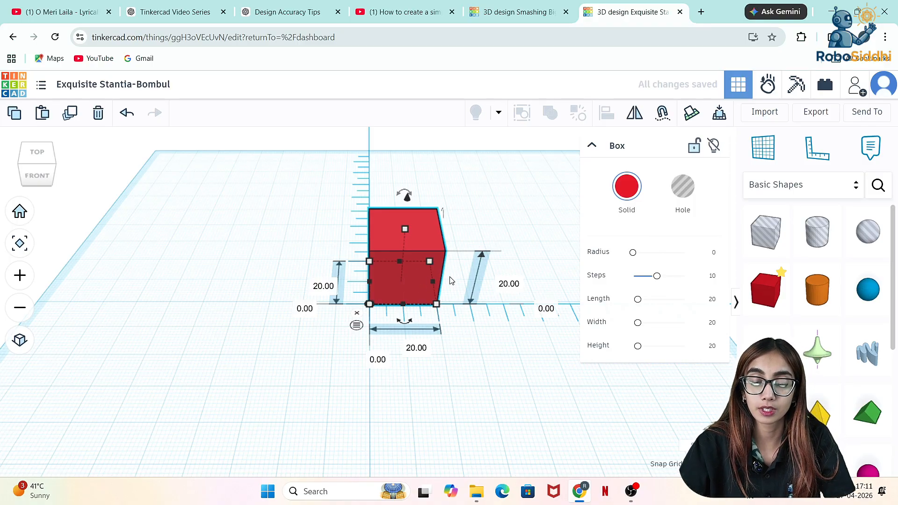
scroll(458, 283, up, 2)
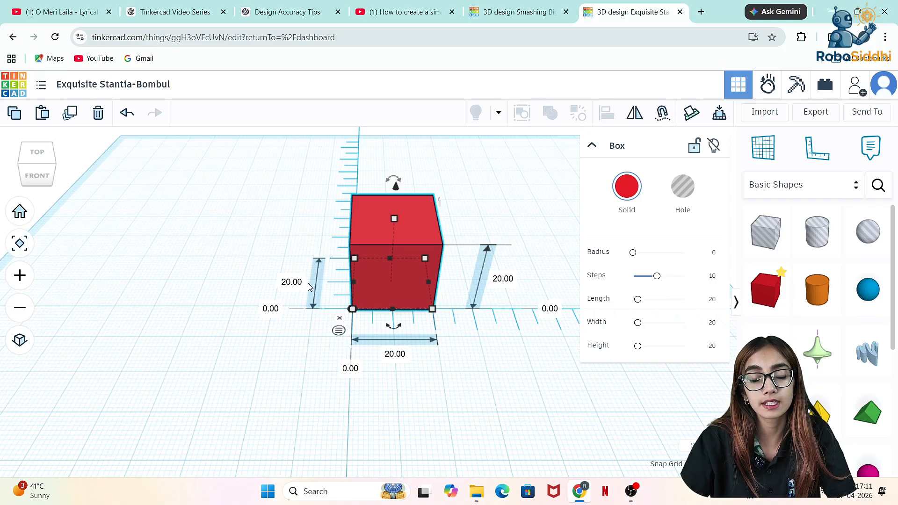
scroll(308, 286, down, 3)
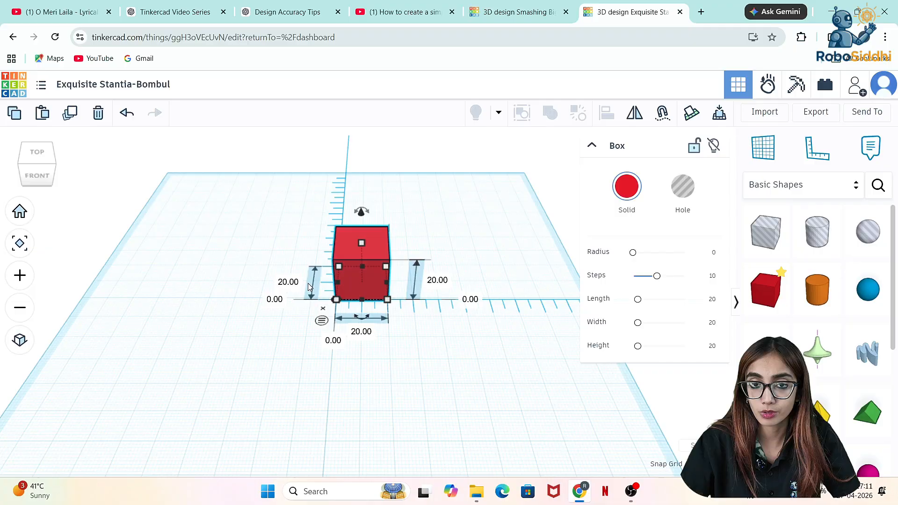
click(494, 400)
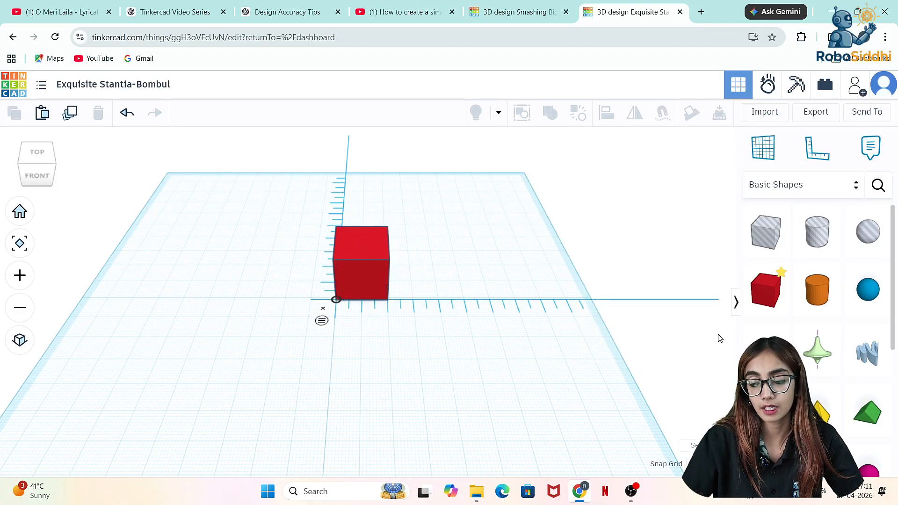
Place a second solid box along the ruler's horizontal axis, about 41 mm from the origin, and collapse its properties
drag(765, 290, 462, 283)
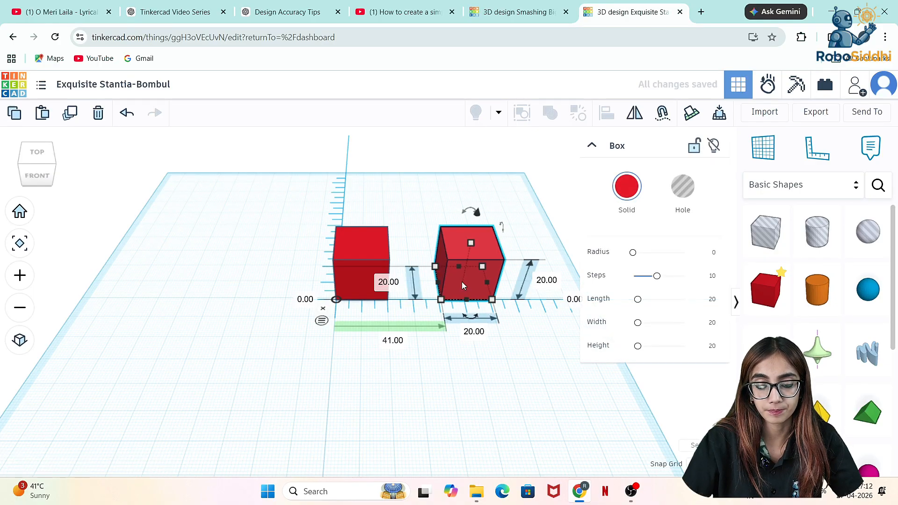
scroll(461, 282, up, 3)
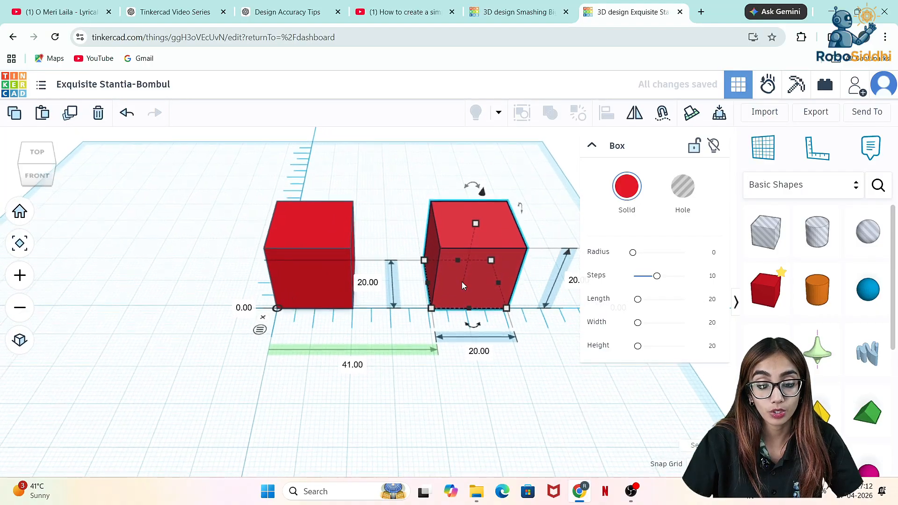
click(592, 147)
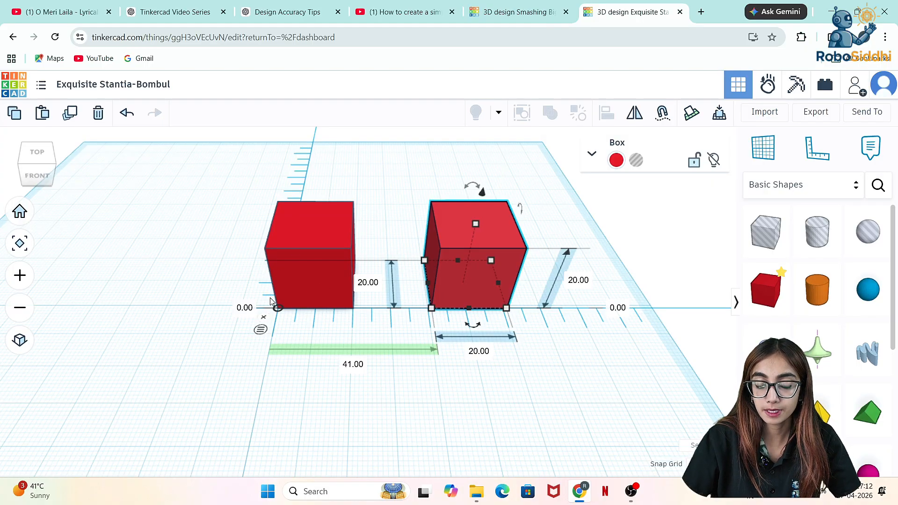
scroll(276, 256, up, 4)
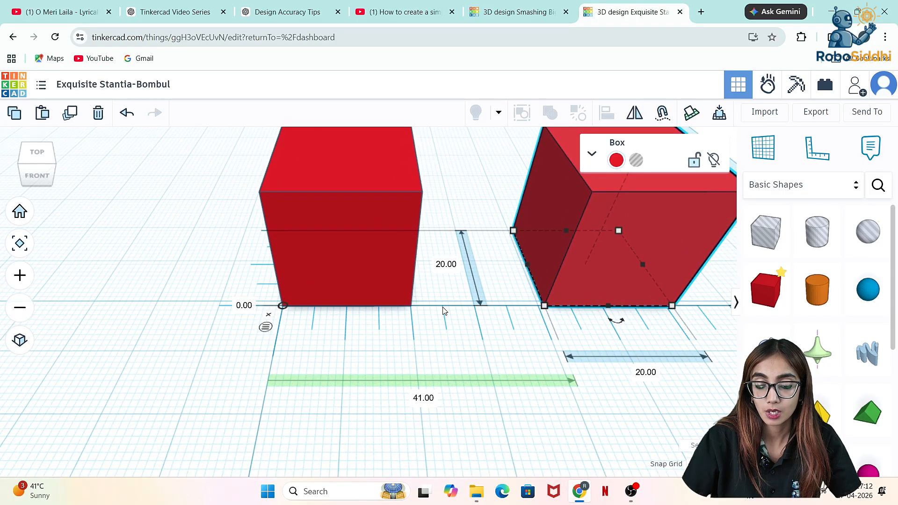
scroll(444, 311, down, 2)
scroll(443, 311, down, 1)
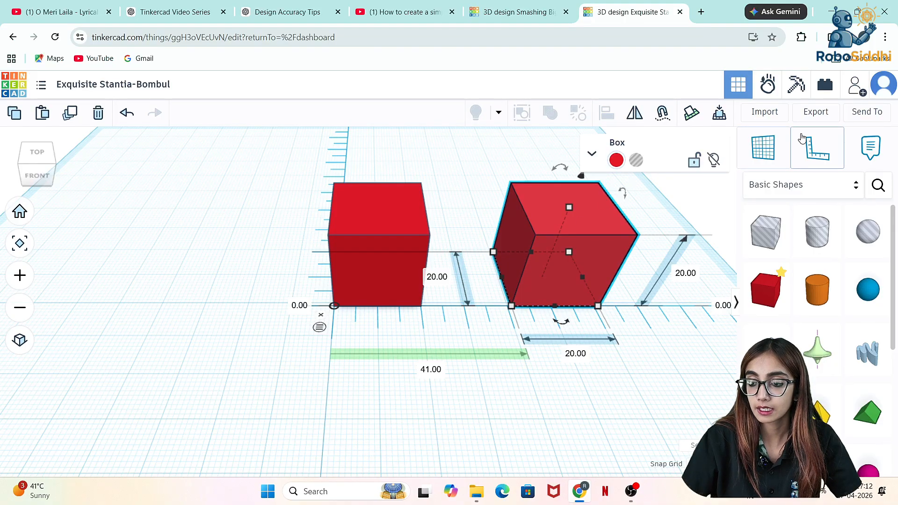
Reposition the ruler so its origin sits at the first box's front-right corner
click(816, 155)
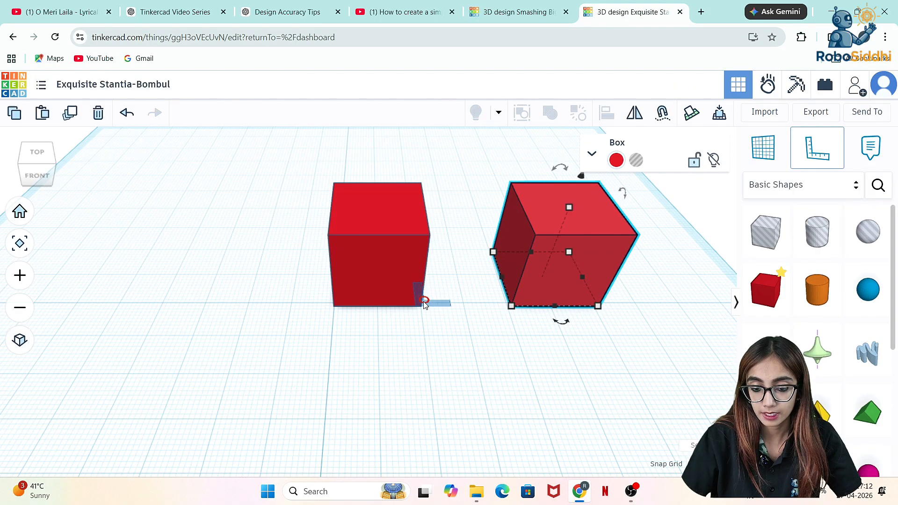
click(420, 304)
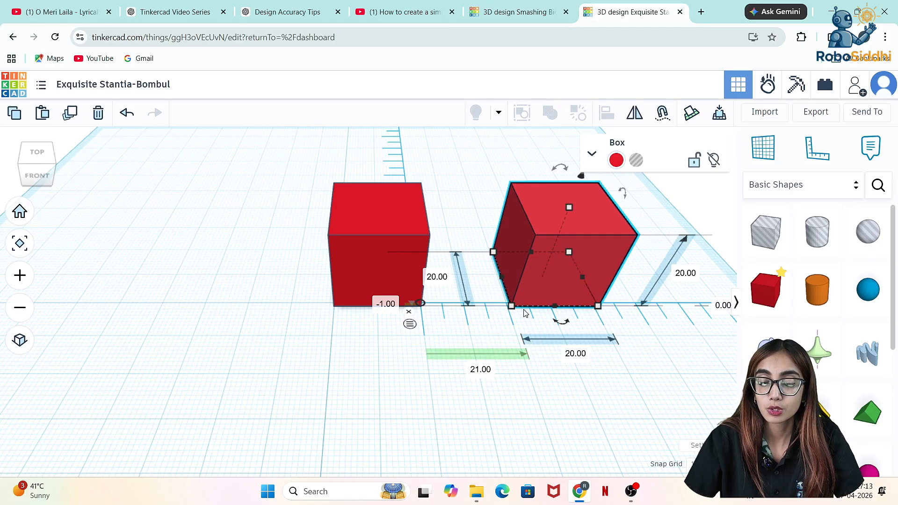
scroll(484, 355, down, 1)
scroll(525, 313, up, 3)
scroll(524, 313, down, 3)
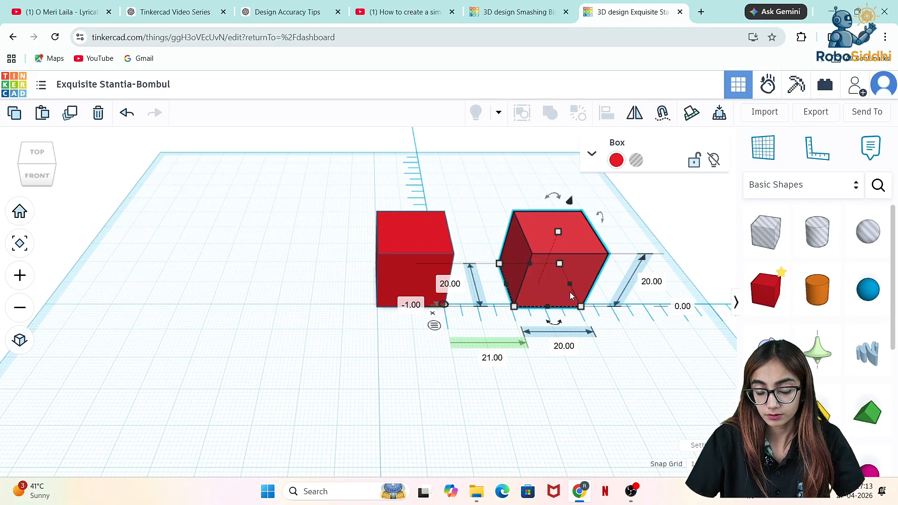
Set the second box's horizontal distance from the ruler's origin to 25 mm and deselect it
click(491, 359)
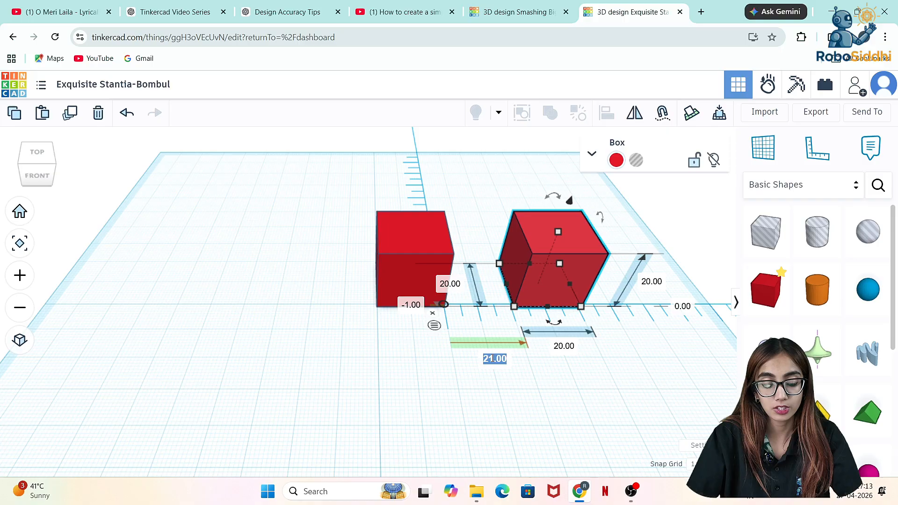
text(25)
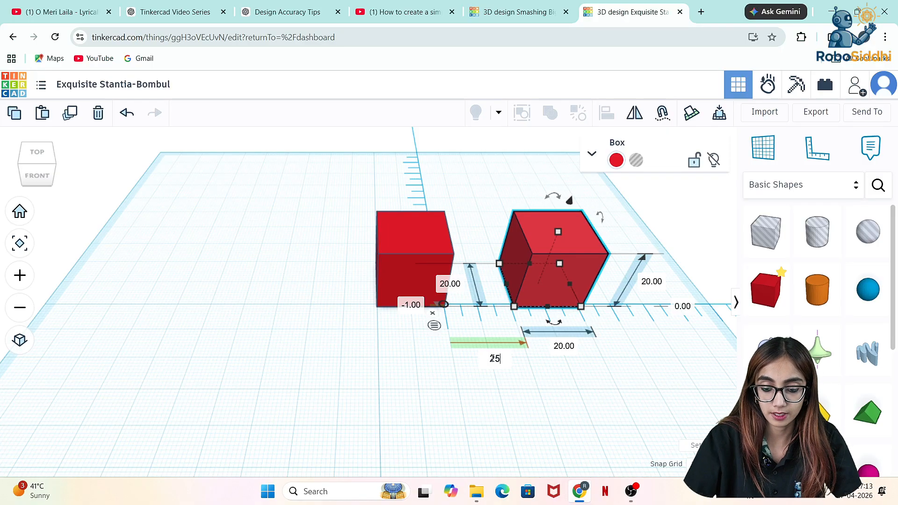
key(Return)
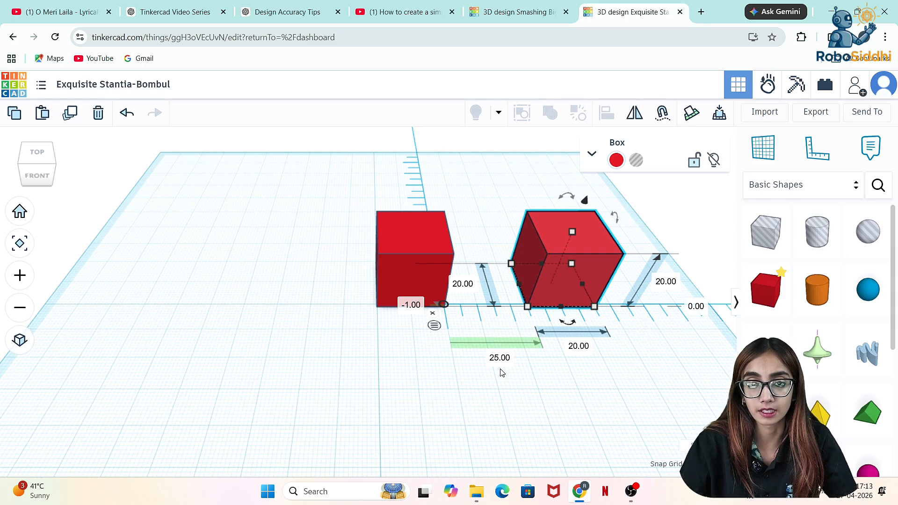
click(559, 392)
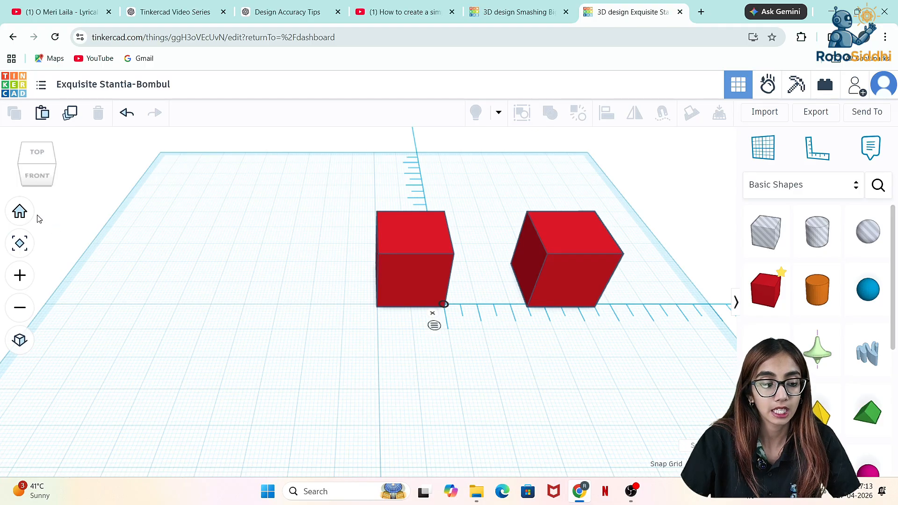
Duplicate both boxes together and move the copies behind the originals, about 46 mm back from the ruler's origin
click(20, 213)
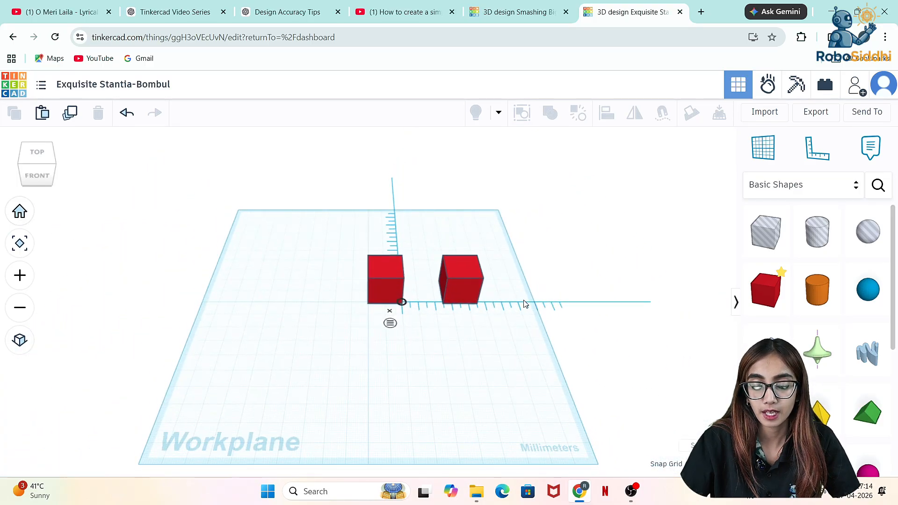
scroll(406, 277, up, 5)
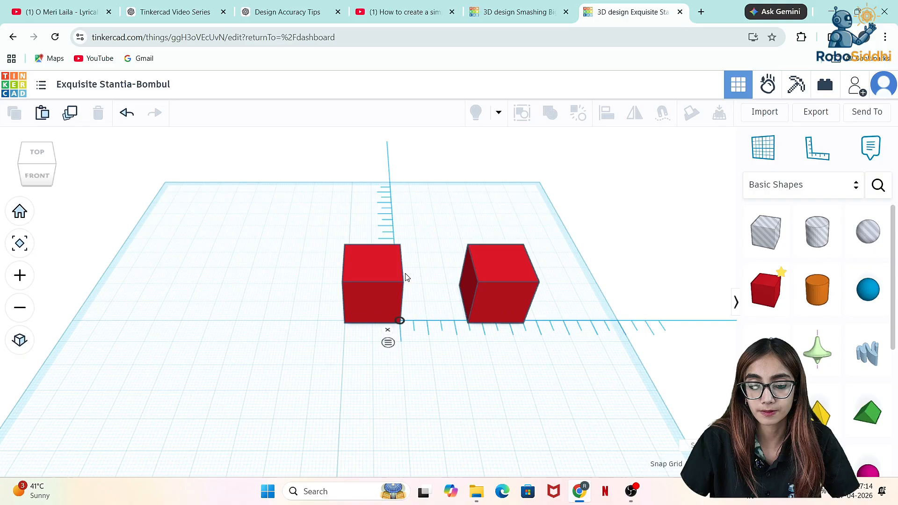
drag(313, 231, 589, 317)
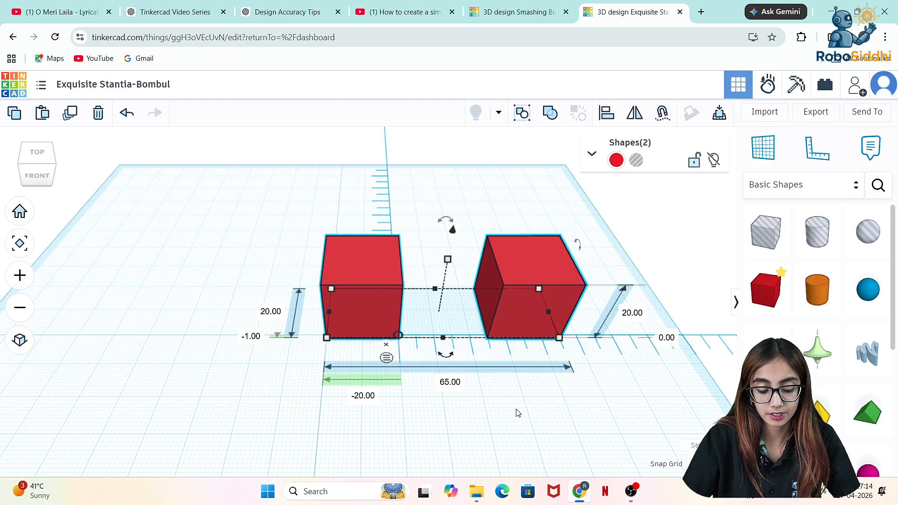
key(ctrl+d)
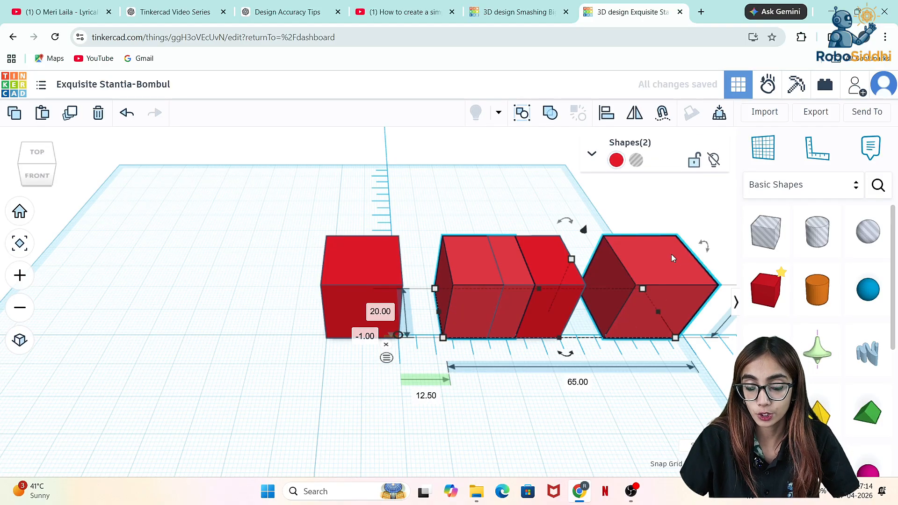
drag(672, 254, 520, 169)
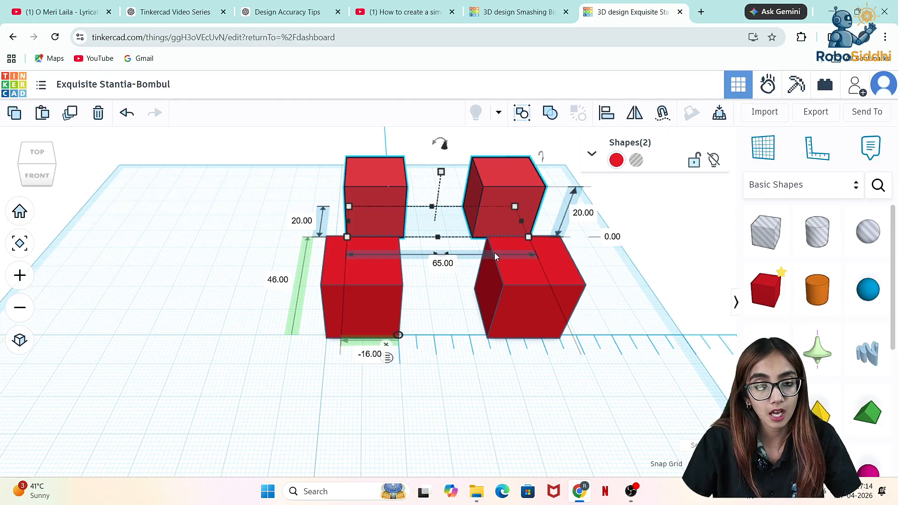
Move the ruler to the rear-left box's front-right corner and try setting the copied pair's overall length to 25 mm
click(817, 148)
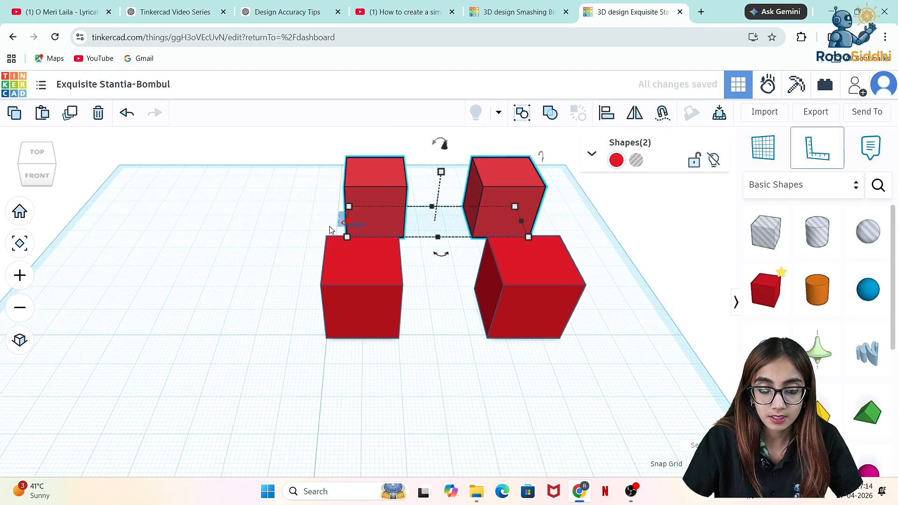
click(403, 236)
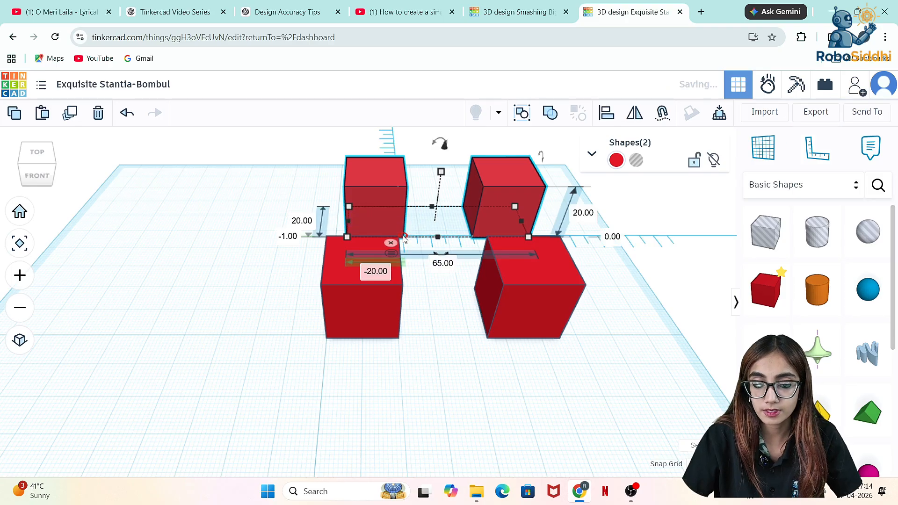
click(443, 263)
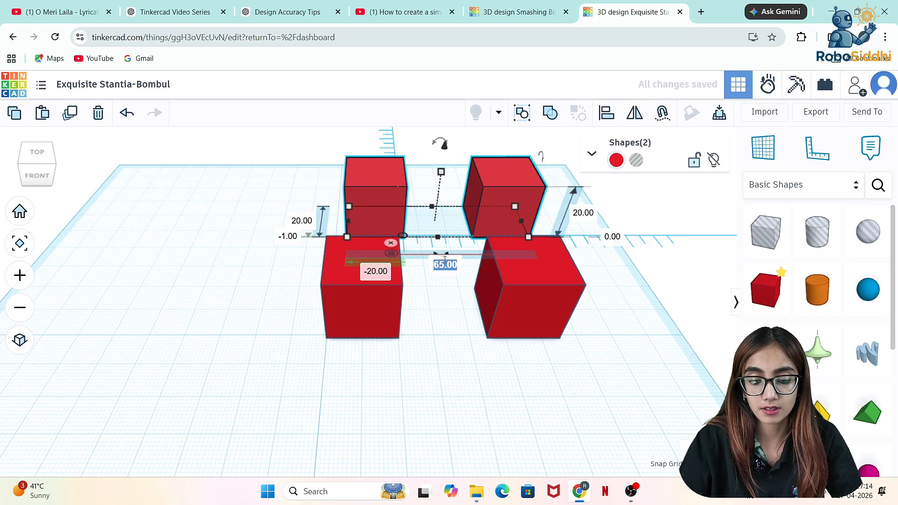
text(25)
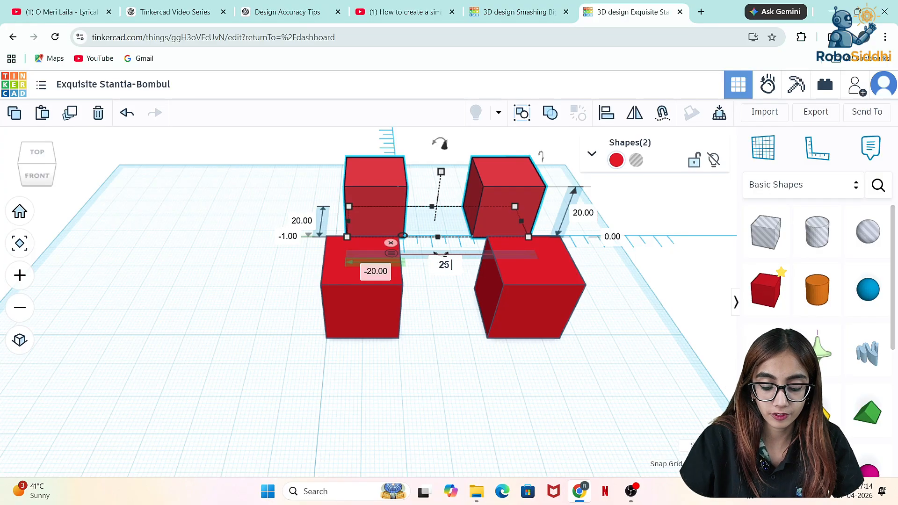
key(Return)
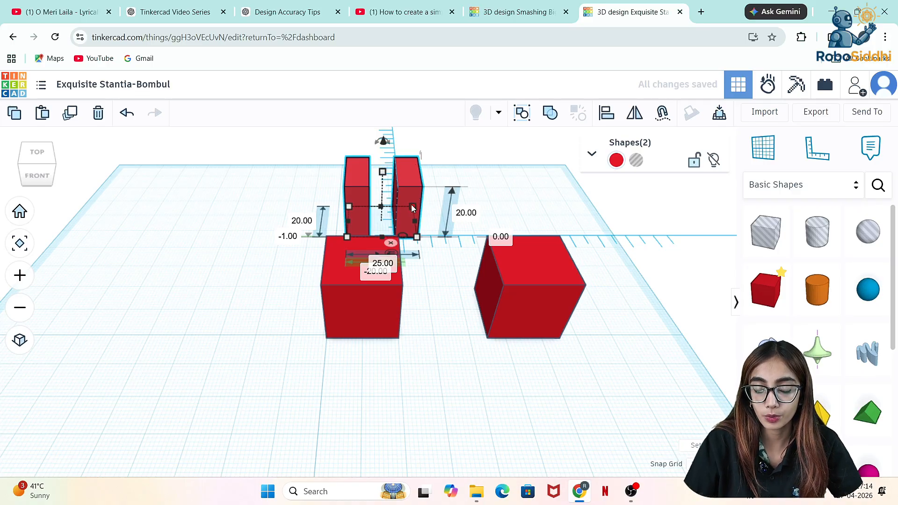
key(ctrl+z)
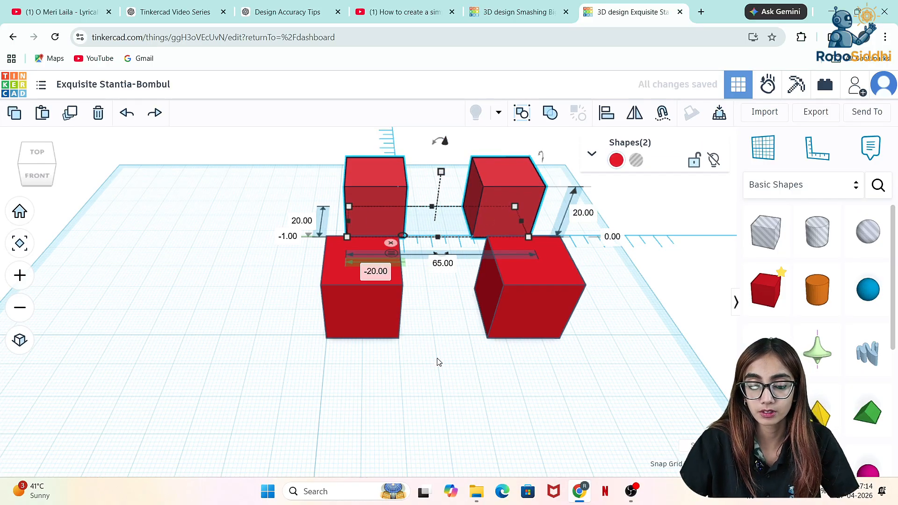
click(438, 361)
Switch to the top view and reposition the ruler's origin near the rear-left box's front-left corner
click(32, 178)
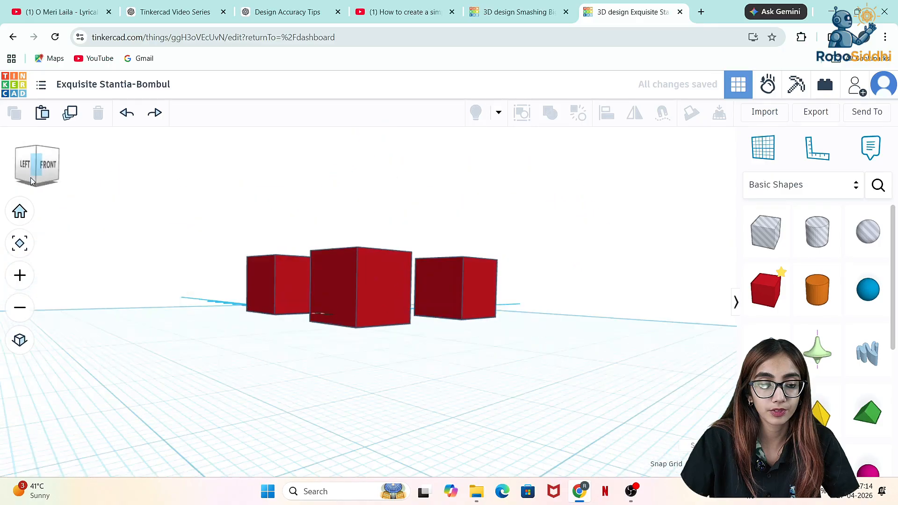
click(45, 164)
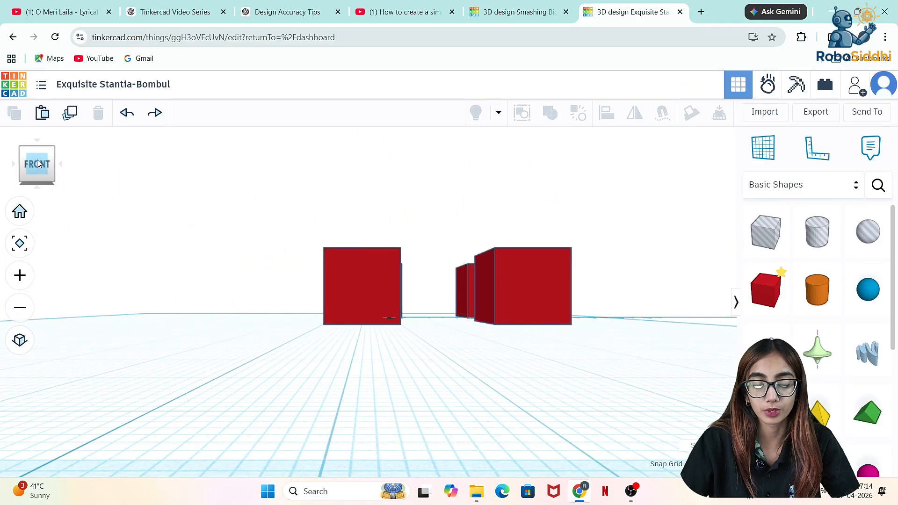
drag(38, 160, 38, 175)
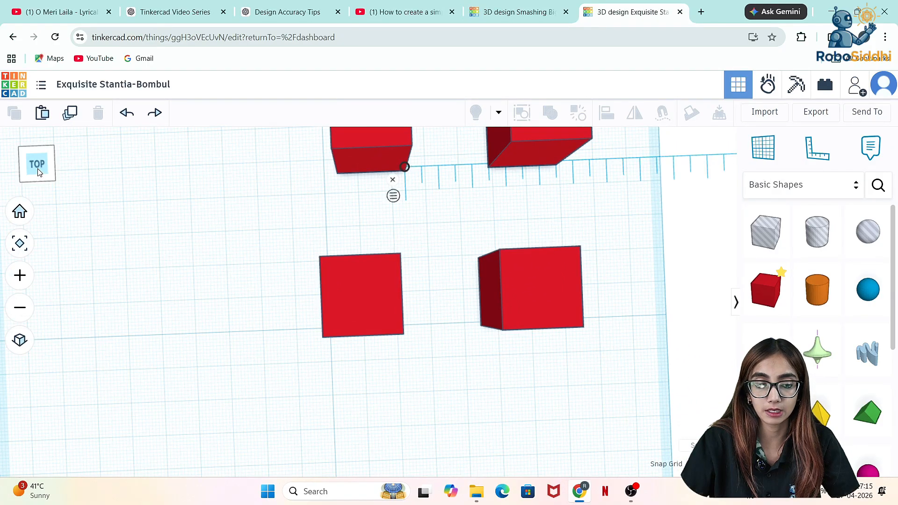
click(37, 170)
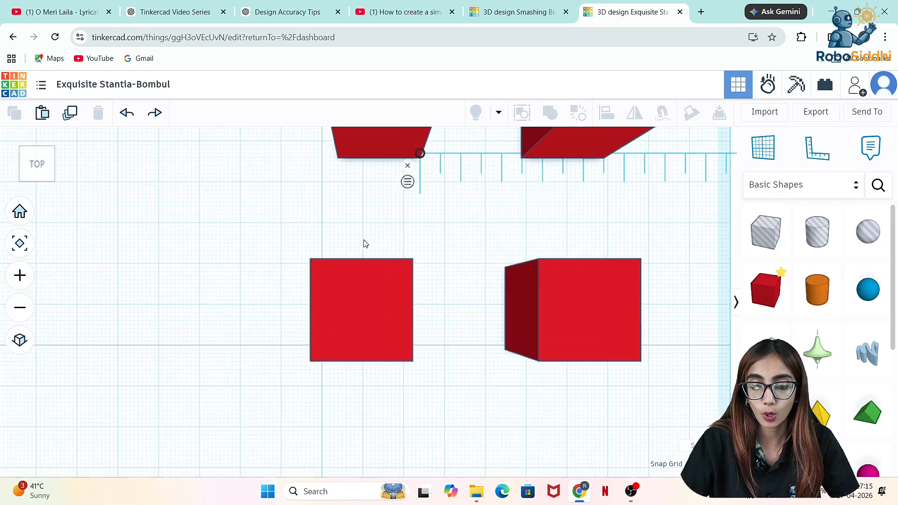
scroll(364, 243, down, 2)
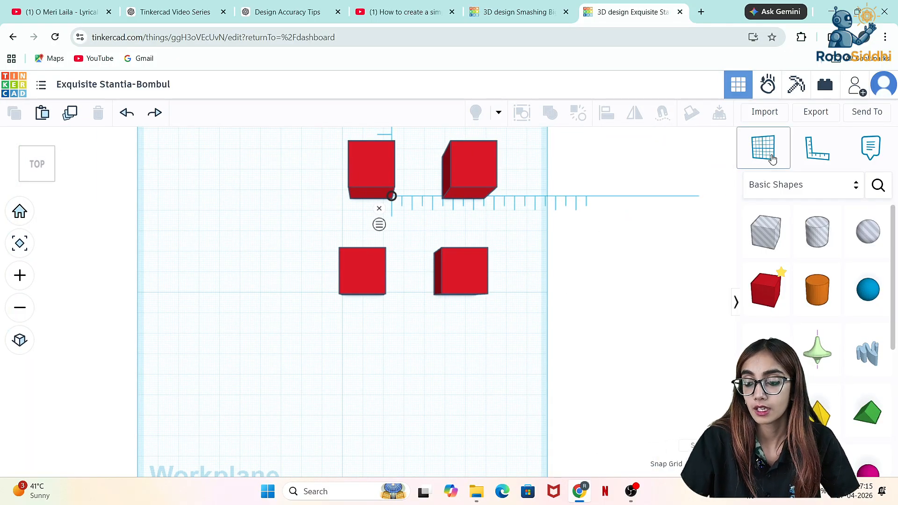
click(797, 146)
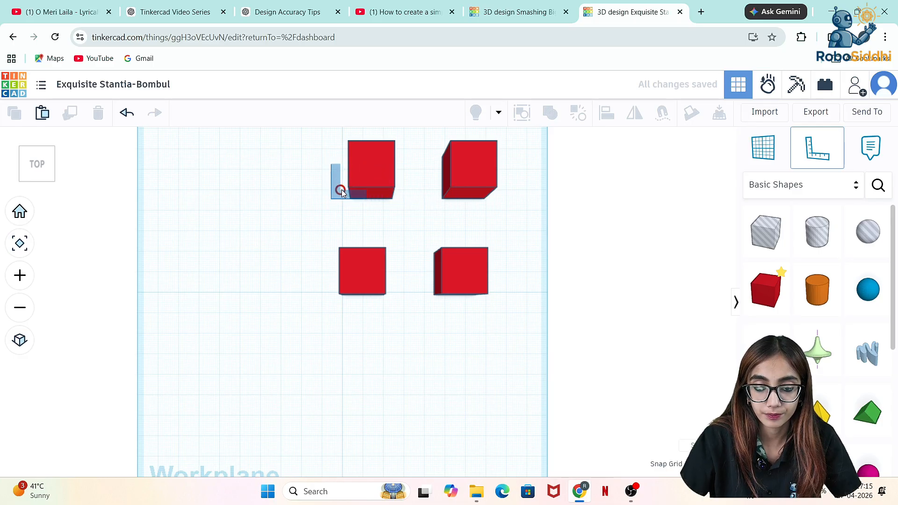
click(342, 189)
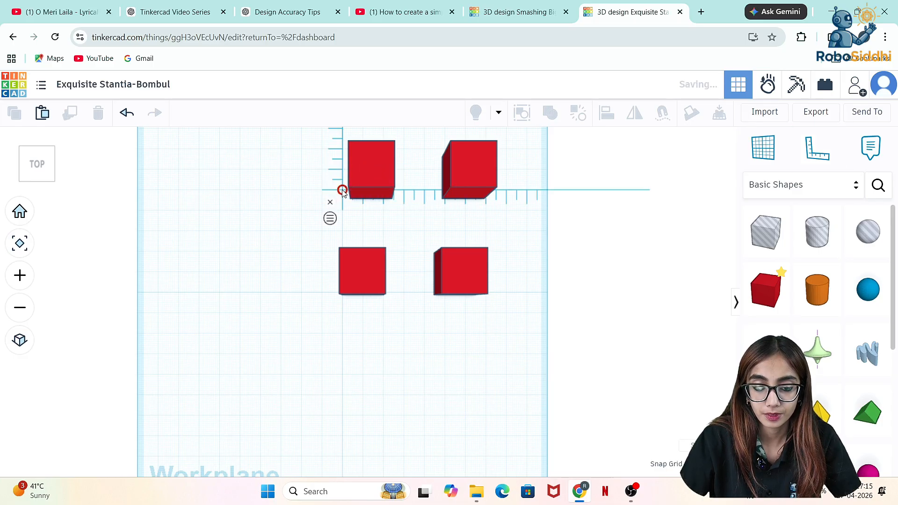
Shift the rear pair of boxes left until its horizontal distance from the ruler's origin is 0.00, and deselect it
click(379, 182)
drag(353, 130, 505, 185)
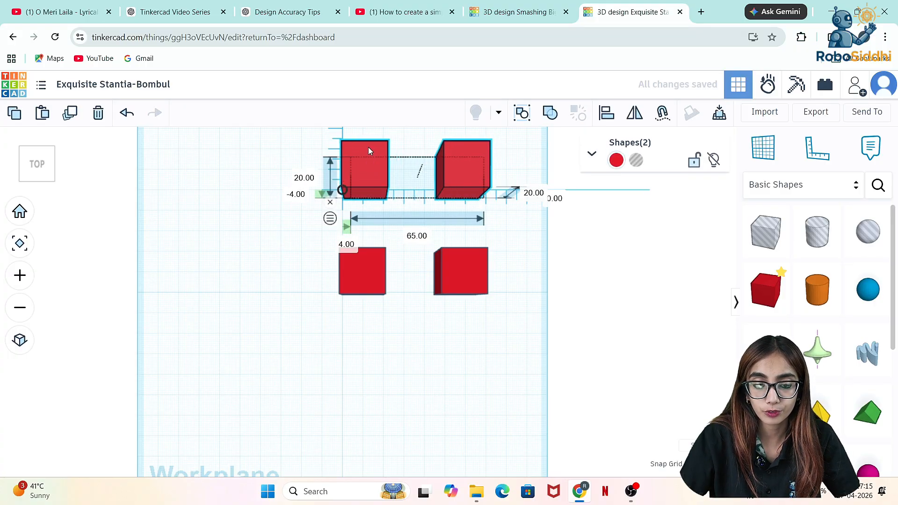
key(Left)
key(Left)
key(Left)
key(Left)
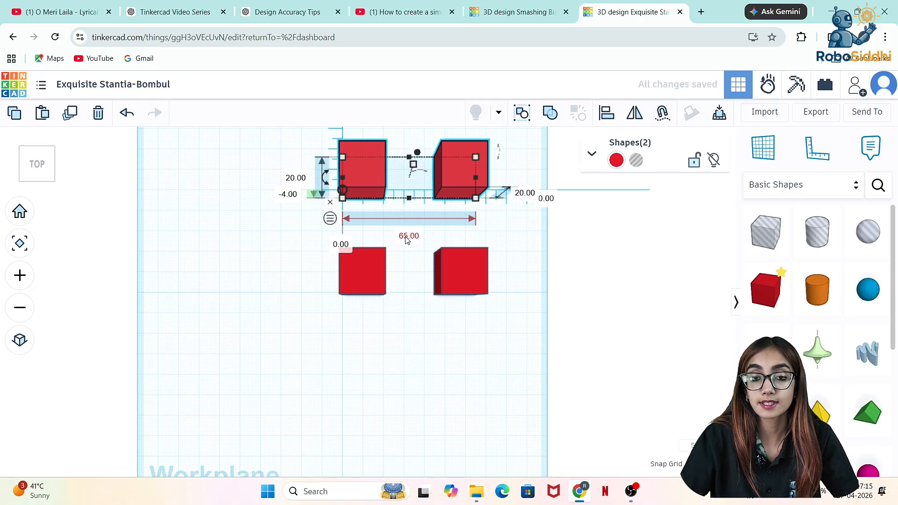
click(414, 352)
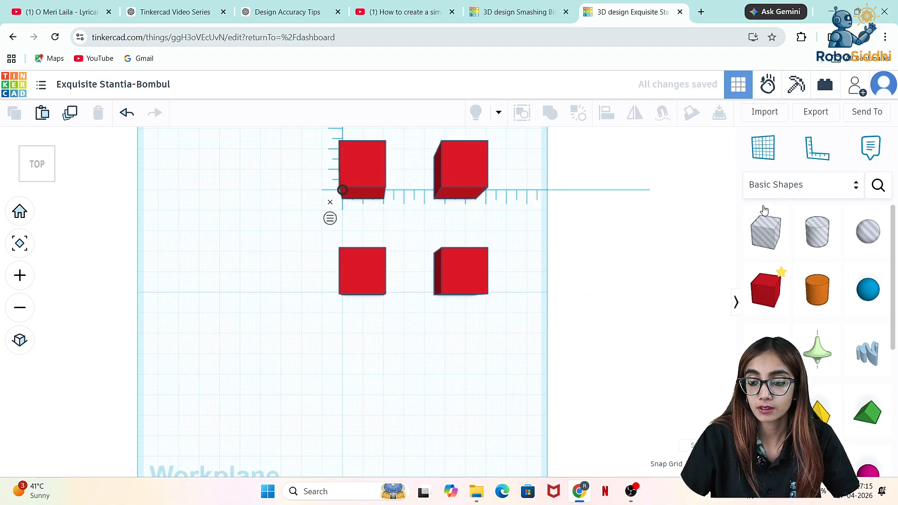
click(827, 147)
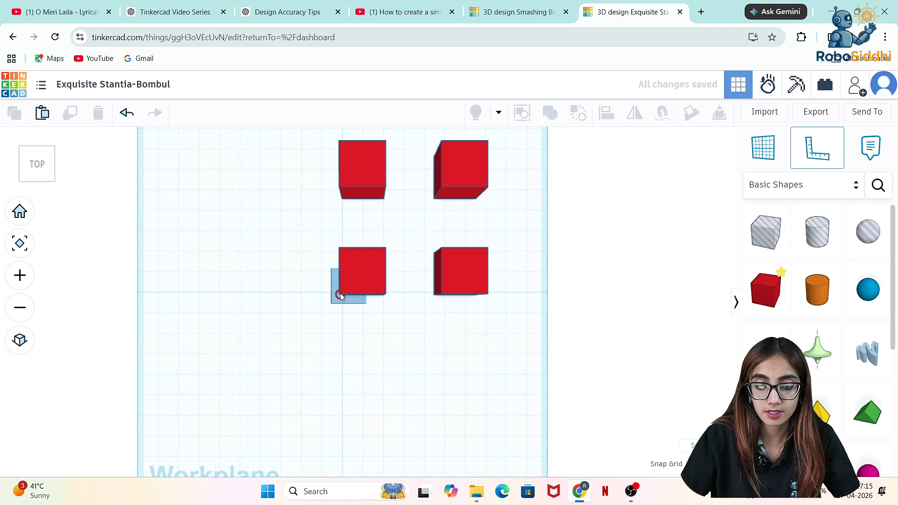
click(340, 292)
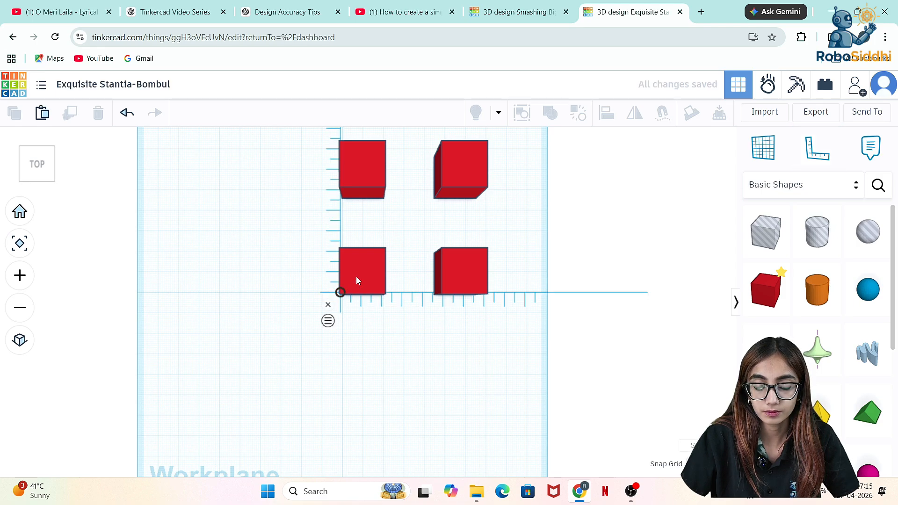
click(339, 294)
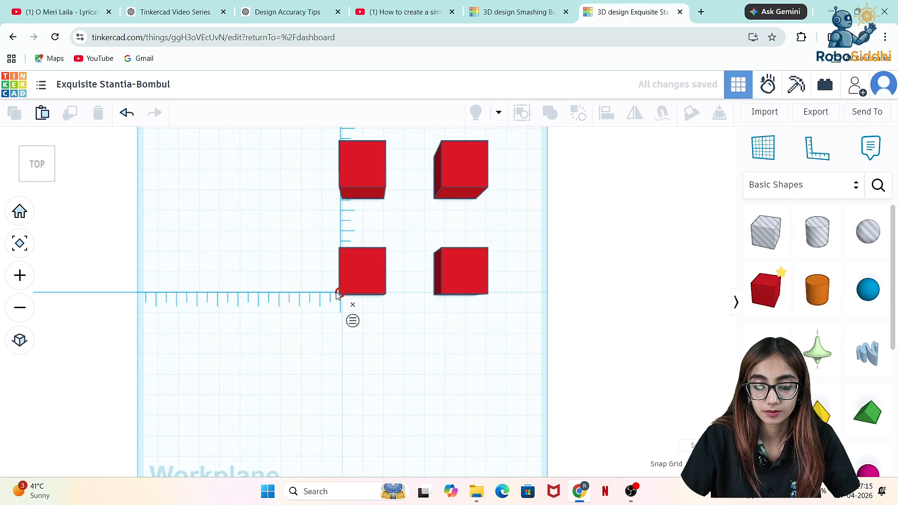
mouse_move(340, 294)
mouse_down()
mouse_move(353, 294)
mouse_move(335, 294)
mouse_move(343, 293)
mouse_up()
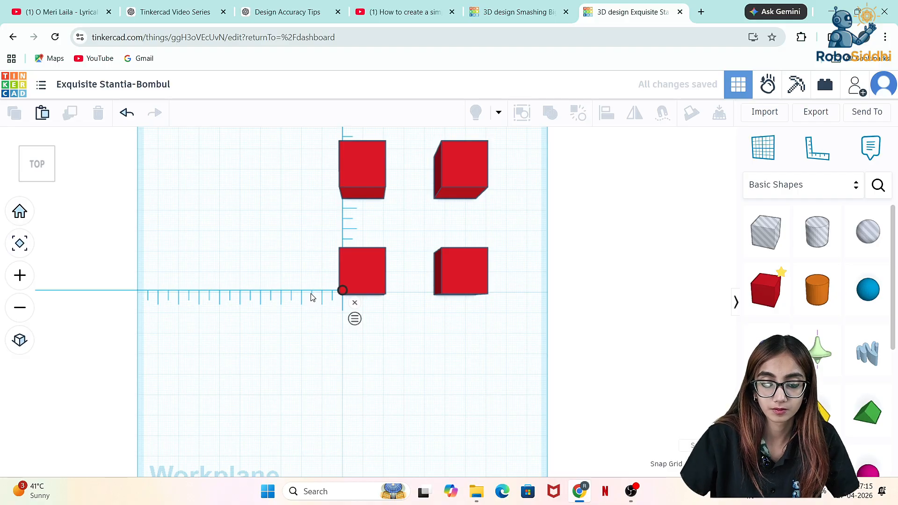
click(354, 303)
Place the ruler with its origin at the front-left box's front-left corner
click(817, 148)
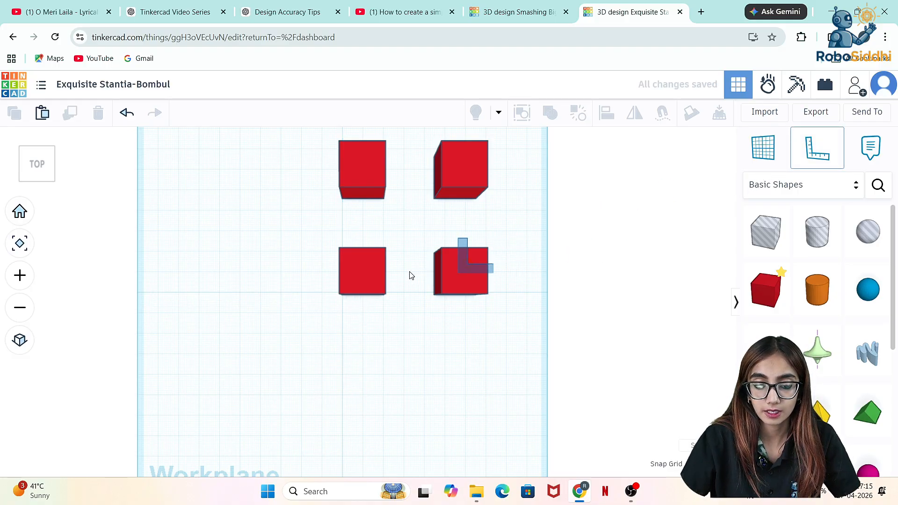
click(342, 293)
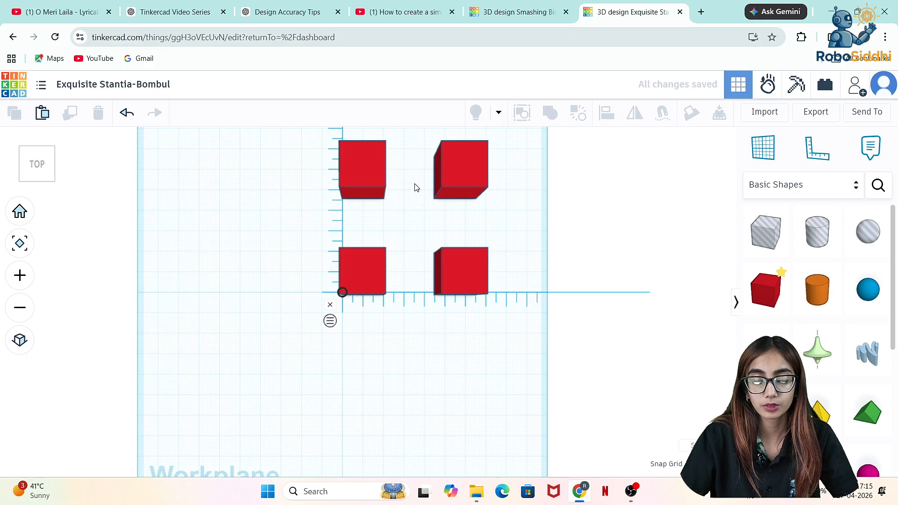
scroll(410, 348, down, 2)
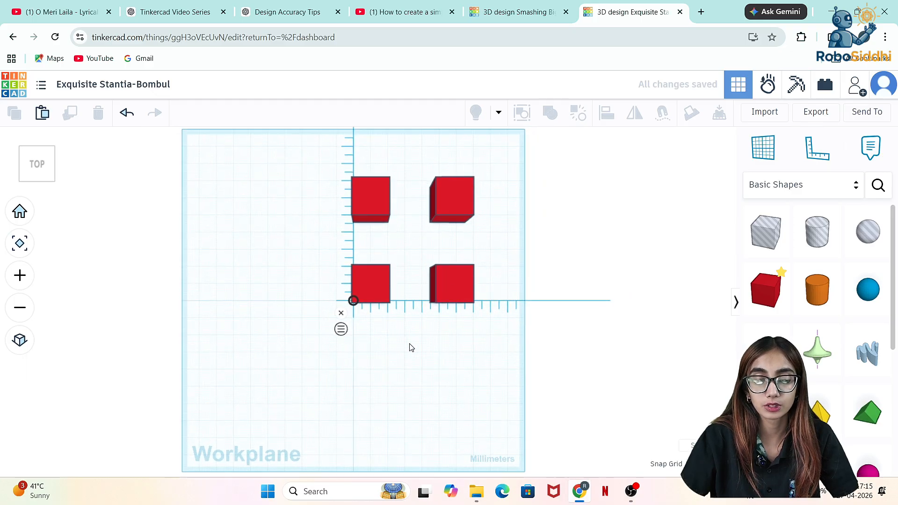
Delete all four boxes and remove the ruler from the workplane
mouse_move(43, 167)
mouse_down()
mouse_move(40, 153)
mouse_move(42, 160)
mouse_move(91, 159)
mouse_move(65, 168)
mouse_move(48, 157)
mouse_move(45, 166)
mouse_up()
click(42, 160)
click(62, 157)
click(45, 166)
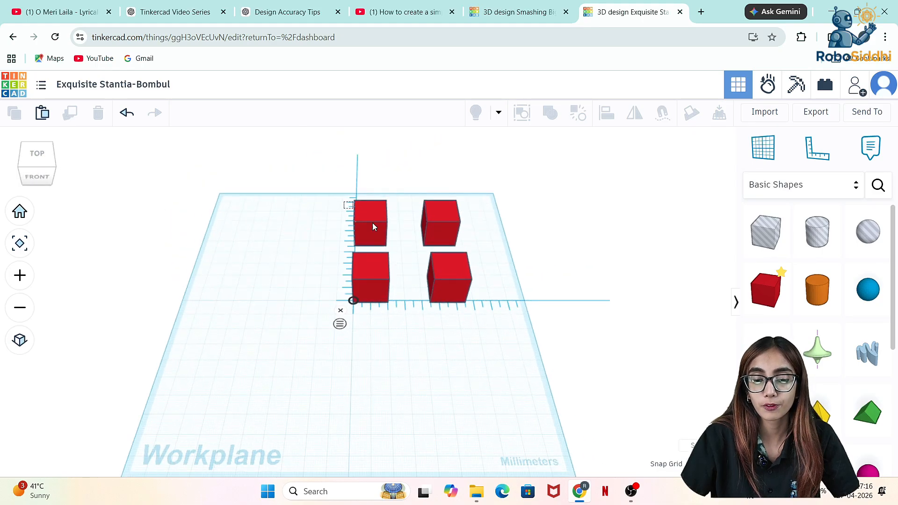
drag(373, 227, 482, 311)
key(Delete)
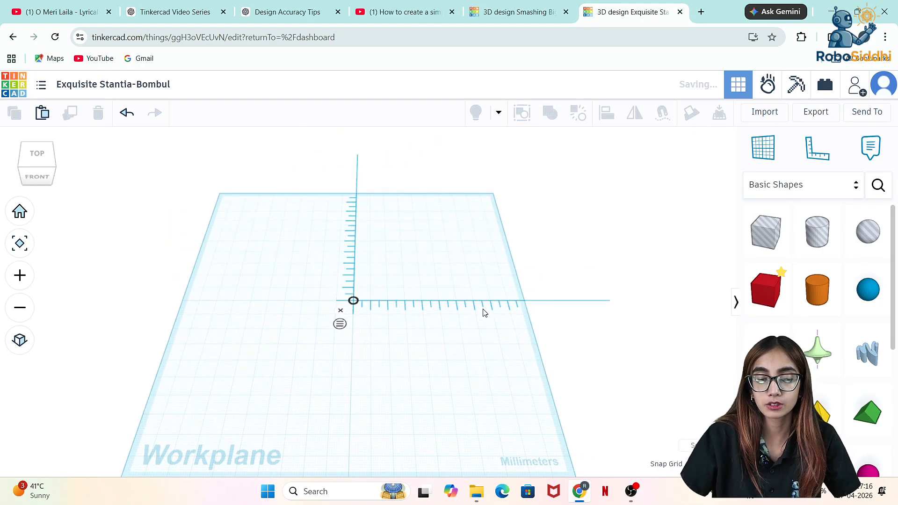
click(340, 311)
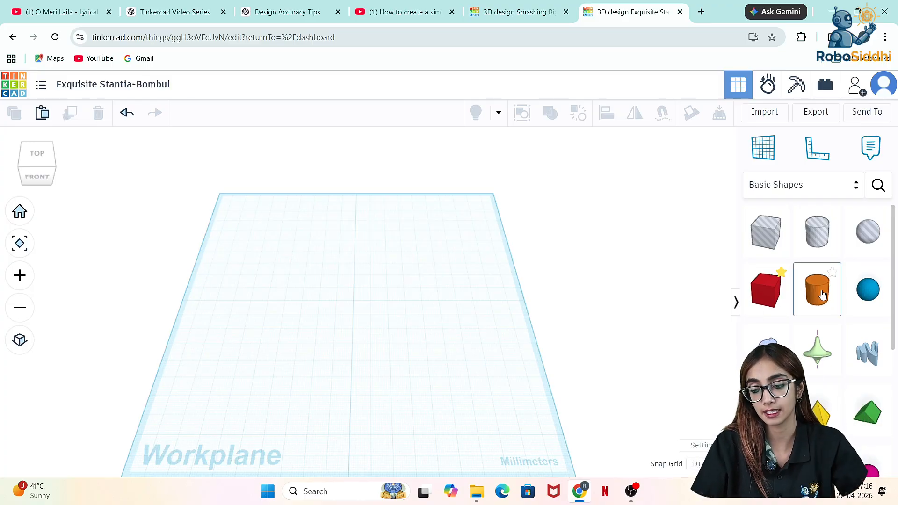
Add a solid cylinder near the middle of the workplane and raise its height to about 44 mm
drag(822, 293, 419, 362)
mouse_move(404, 340)
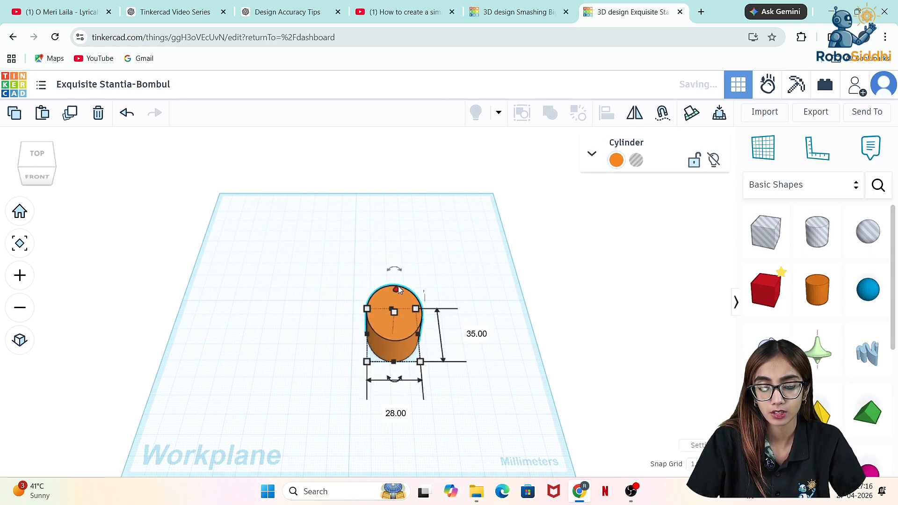
drag(394, 313, 398, 287)
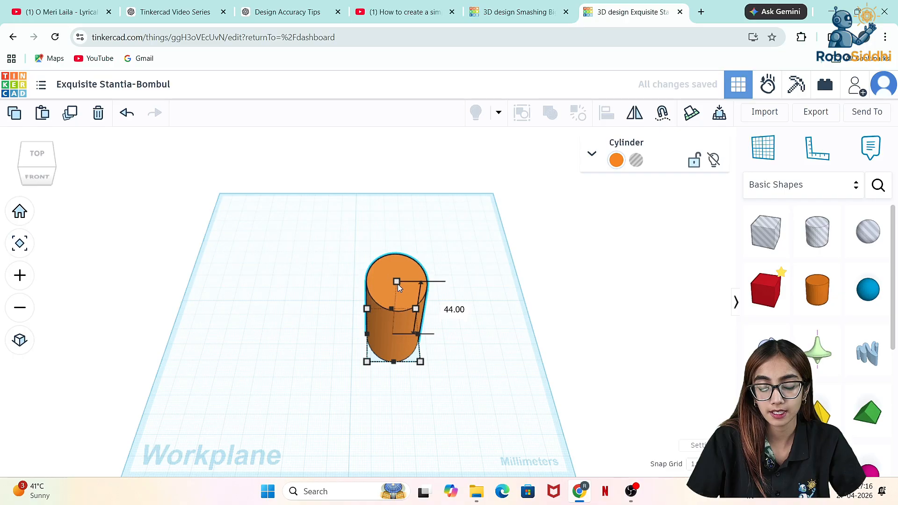
click(457, 349)
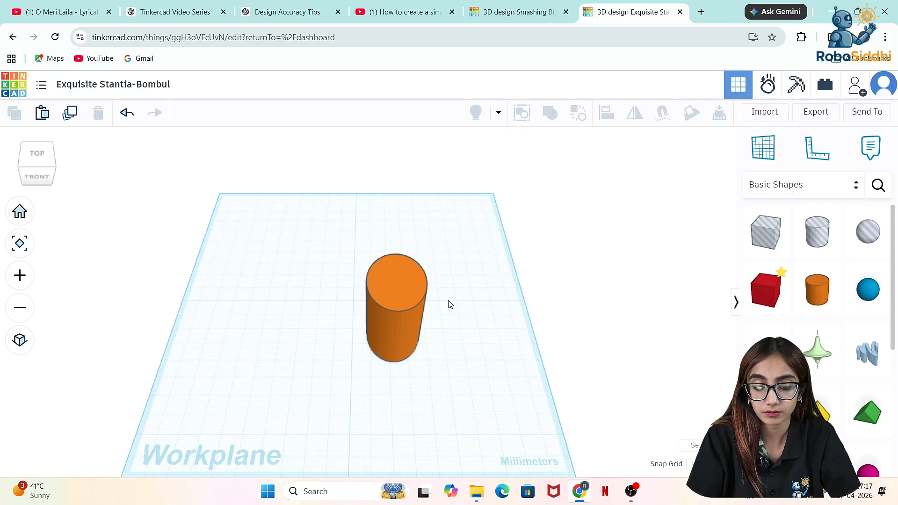
Duplicate the cylinder and place the copy to the right of the original, leaving a small gap
click(404, 300)
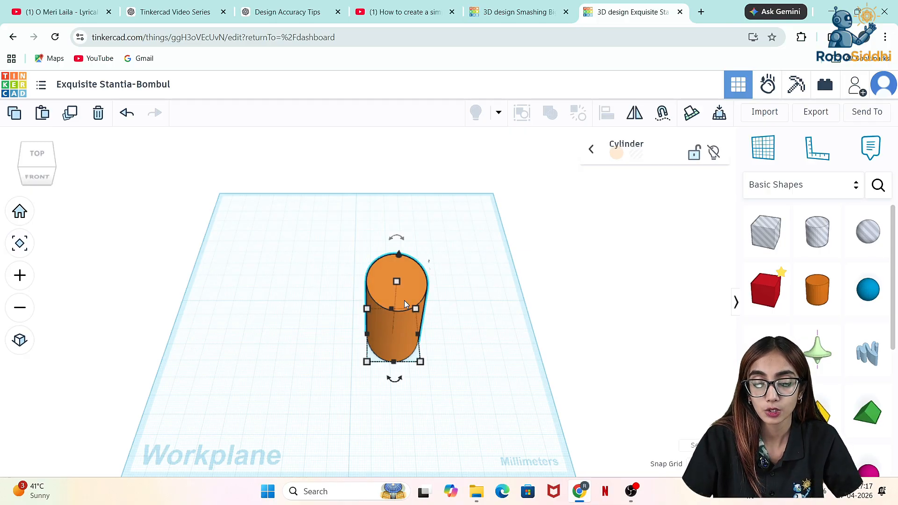
click(441, 336)
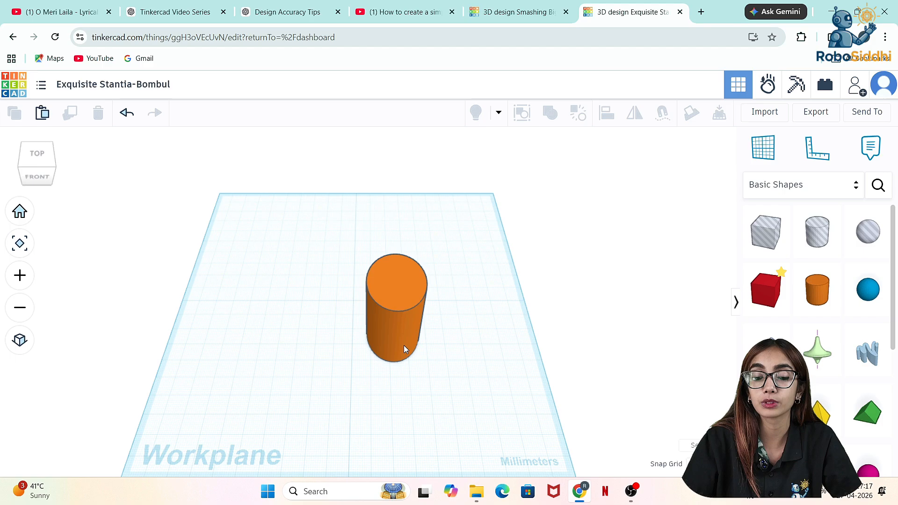
click(394, 326)
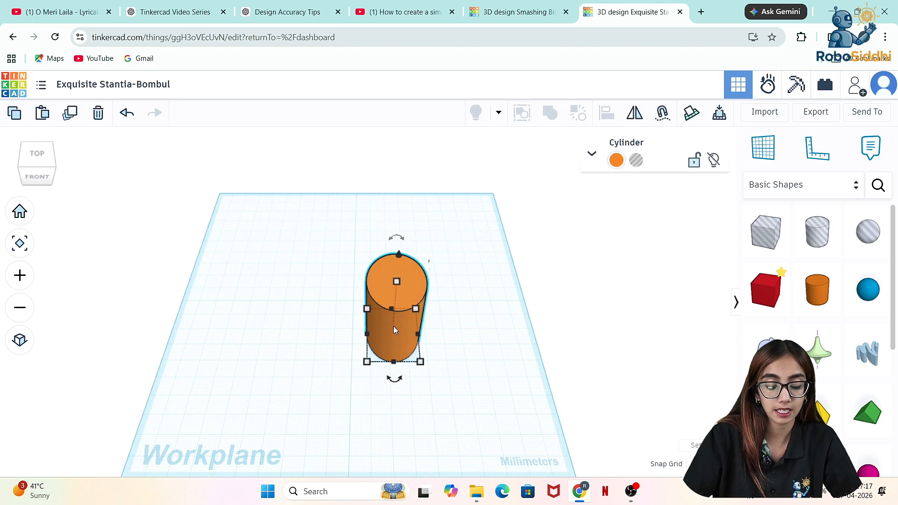
key(ctrl+v)
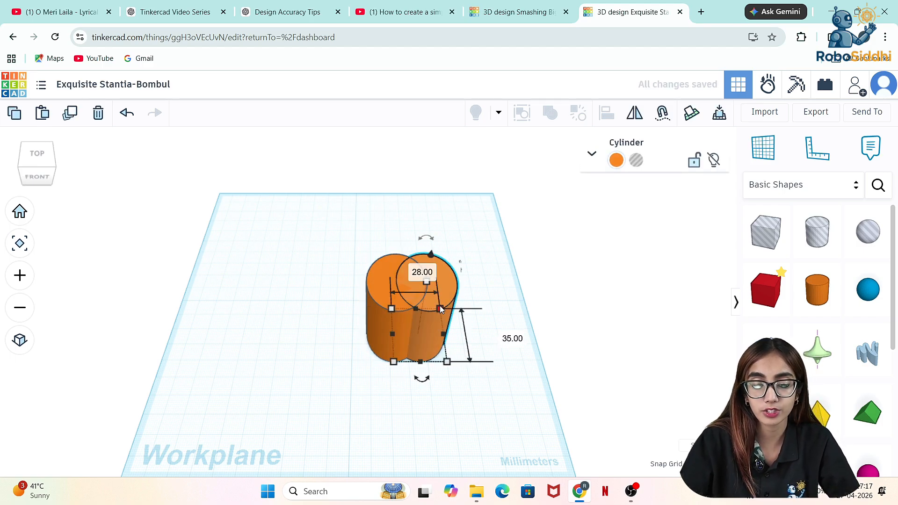
drag(447, 294, 502, 296)
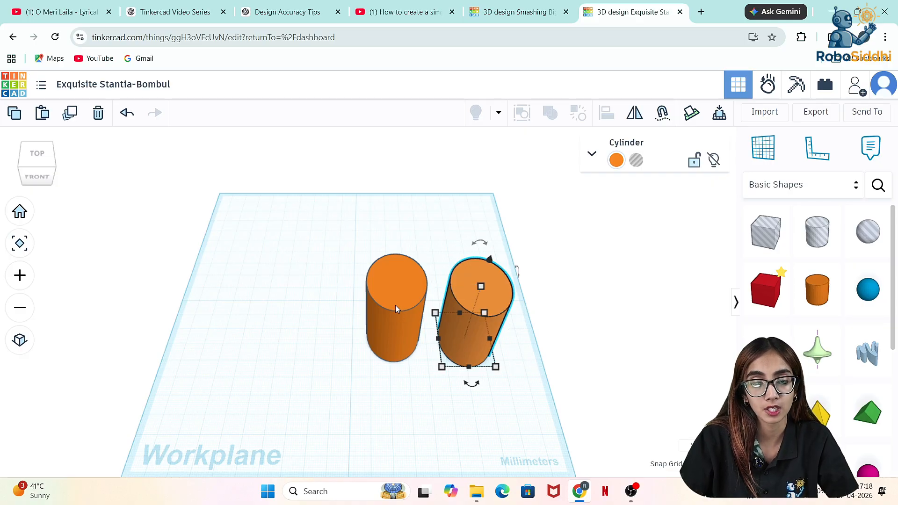
Shrink the copied cylinder's base slightly and stretch it taller than the original
click(486, 328)
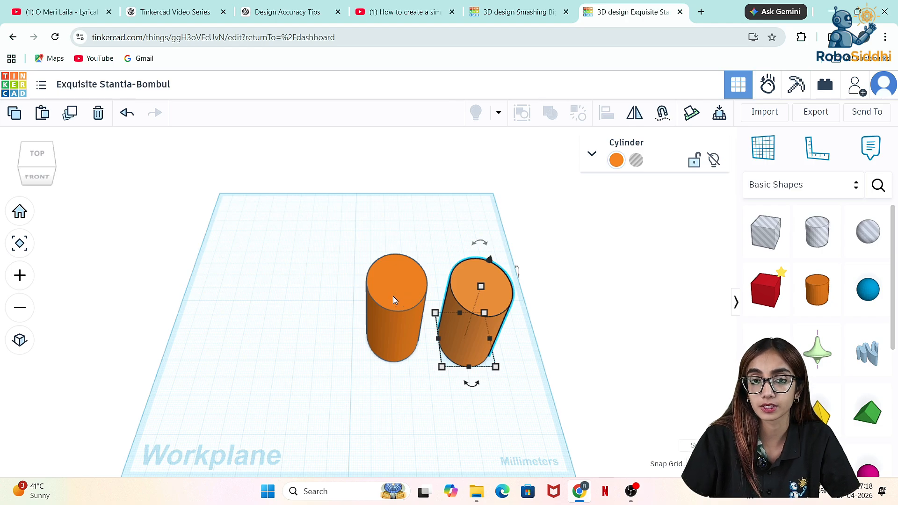
mouse_move(496, 370)
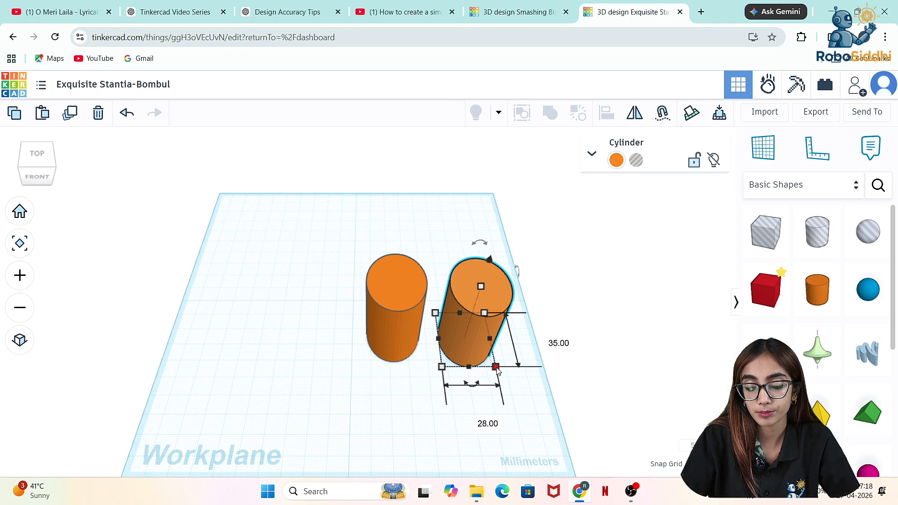
drag(497, 370, 490, 359)
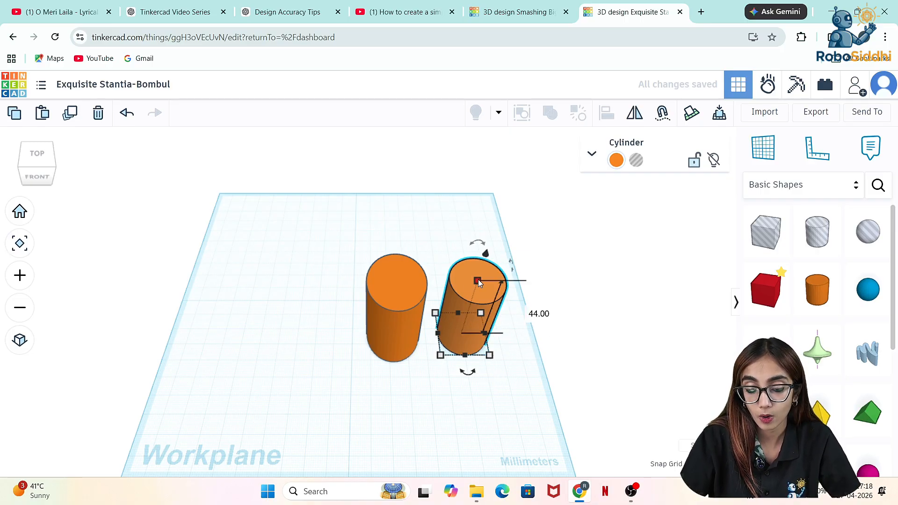
drag(478, 280, 486, 250)
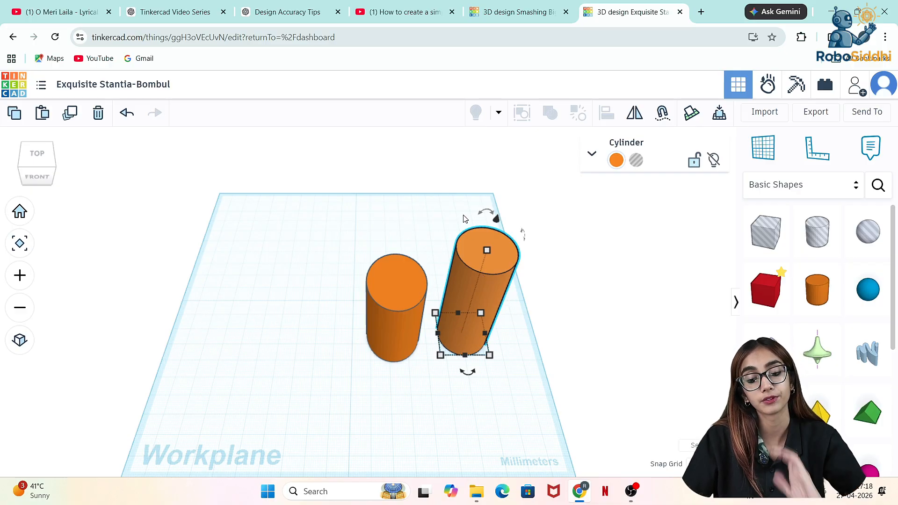
Turn the copied cylinder into a hole and move it inside the solid cylinder, leaving a thin wall around it
click(636, 162)
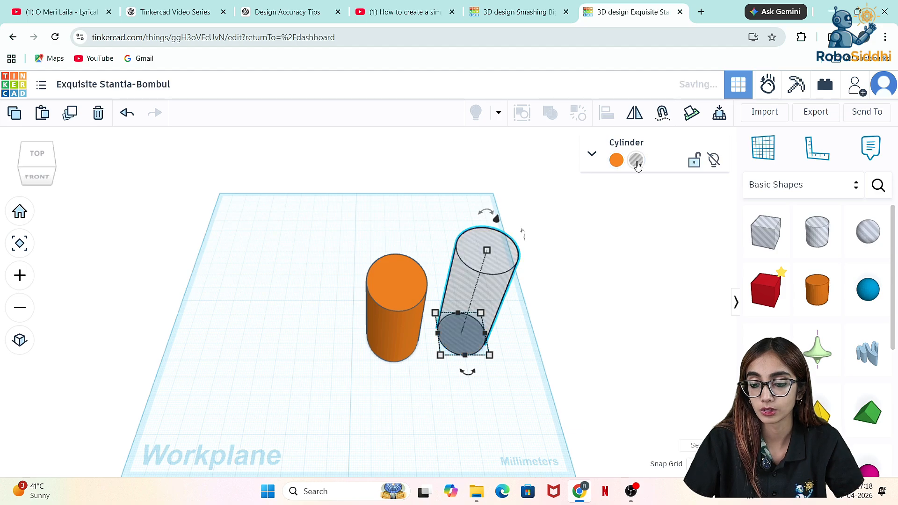
click(562, 291)
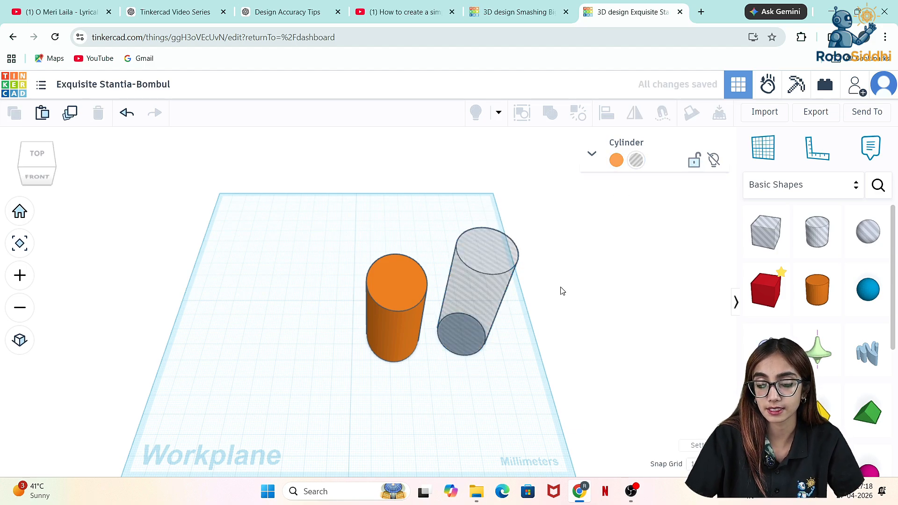
click(464, 296)
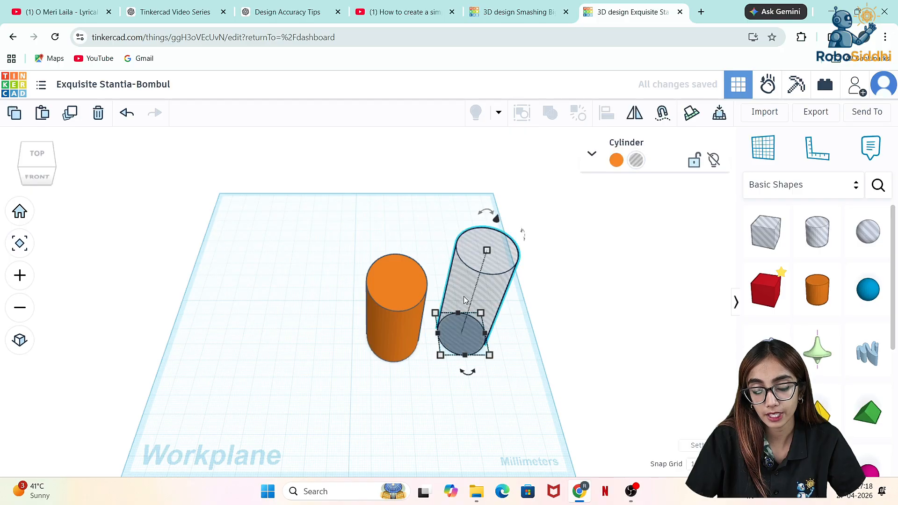
drag(489, 268, 397, 273)
click(454, 290)
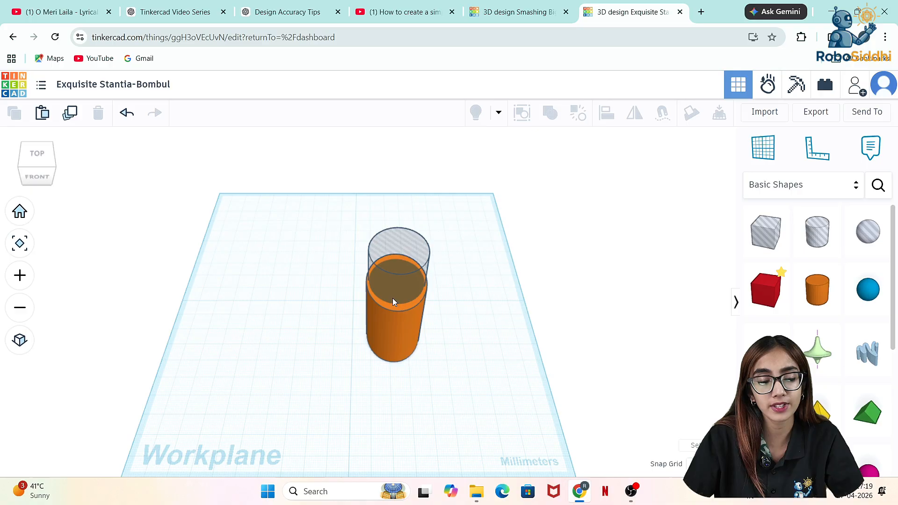
Group the solid and hole cylinders to hollow out the solid one
drag(354, 250, 457, 397)
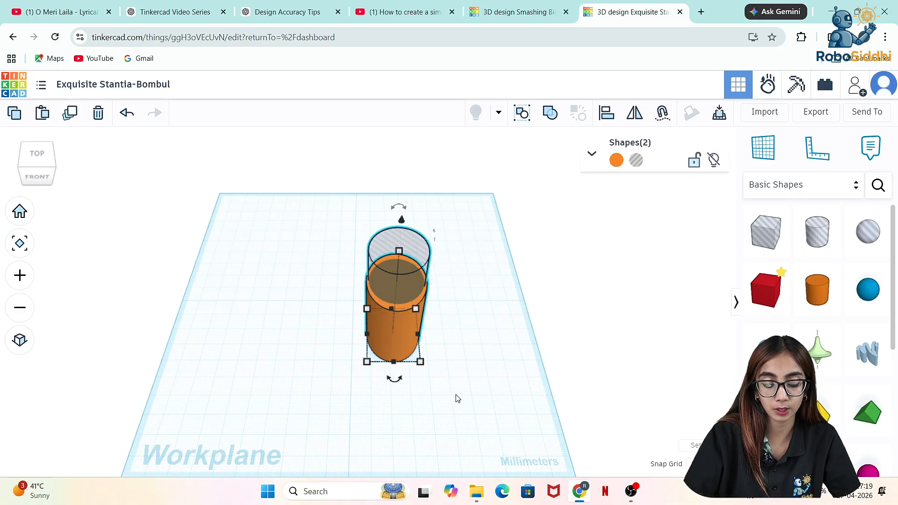
key(ctrl+g)
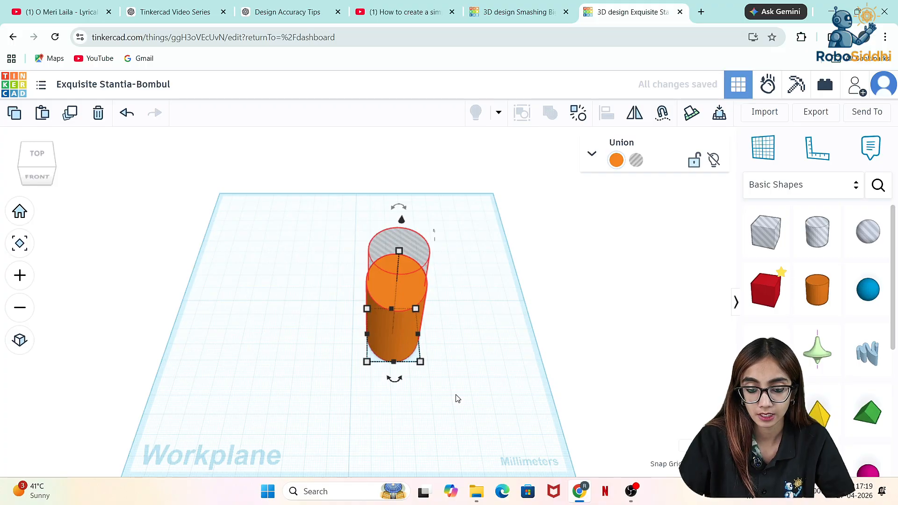
click(489, 341)
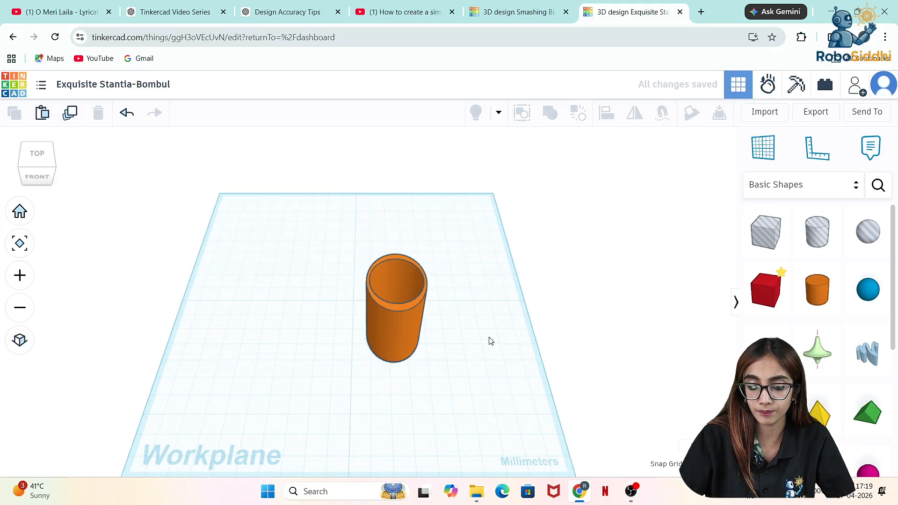
Undo the grouping of the solid and hole cylinders
click(40, 169)
mouse_move(39, 165)
mouse_down()
mouse_move(32, 162)
mouse_move(40, 149)
mouse_move(42, 174)
mouse_move(38, 162)
mouse_up()
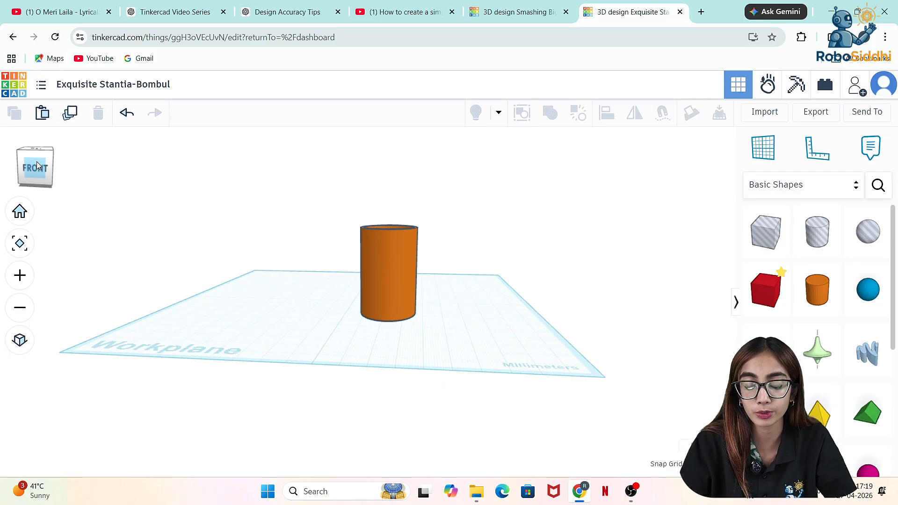
mouse_move(36, 161)
mouse_down()
mouse_move(38, 176)
mouse_move(39, 164)
mouse_up()
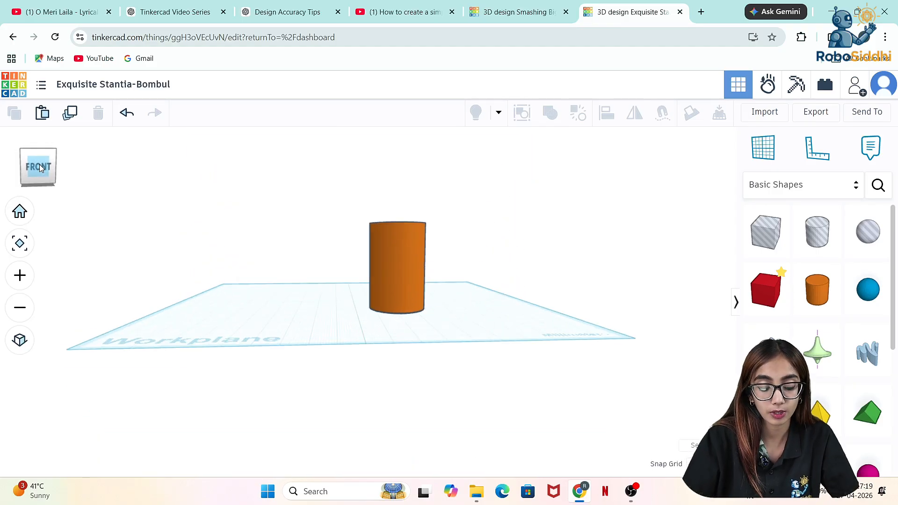
key(ctrl+z)
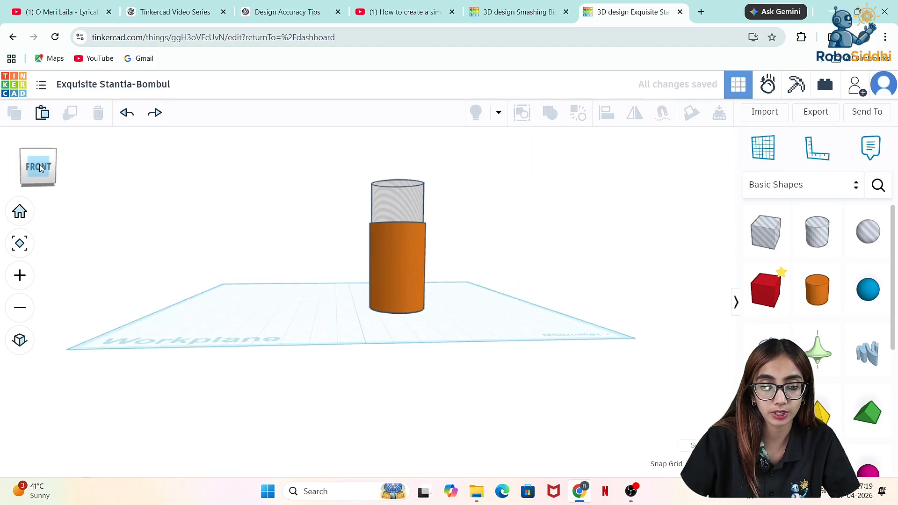
Undo moving the hole cylinder into the solid cylinder
key(ctrl+z)
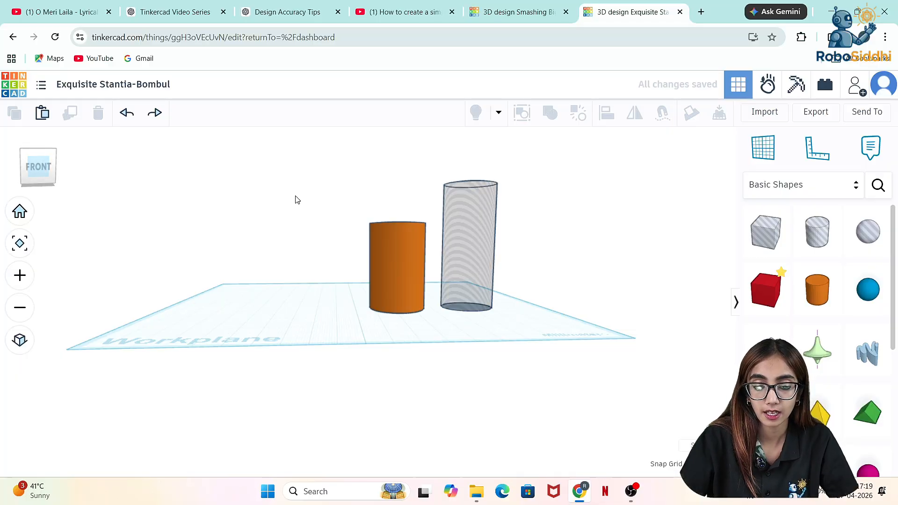
drag(35, 170, 33, 175)
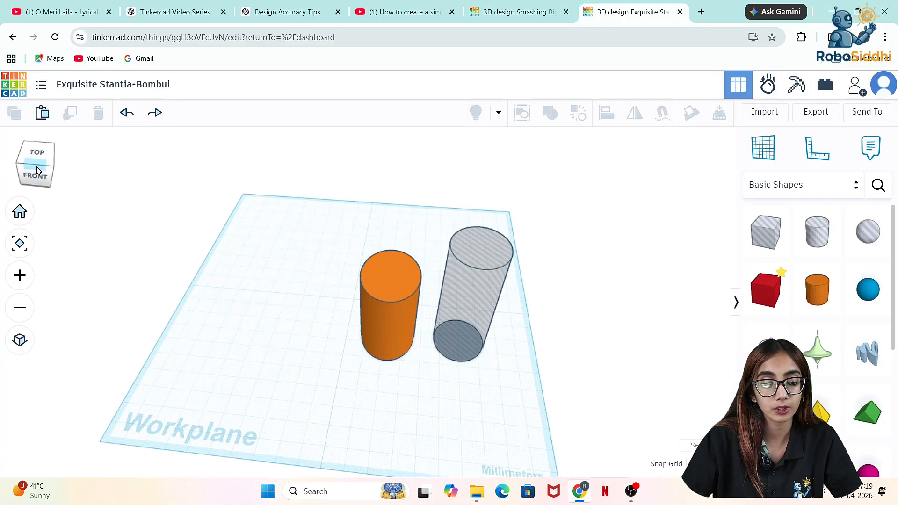
drag(37, 167, 35, 165)
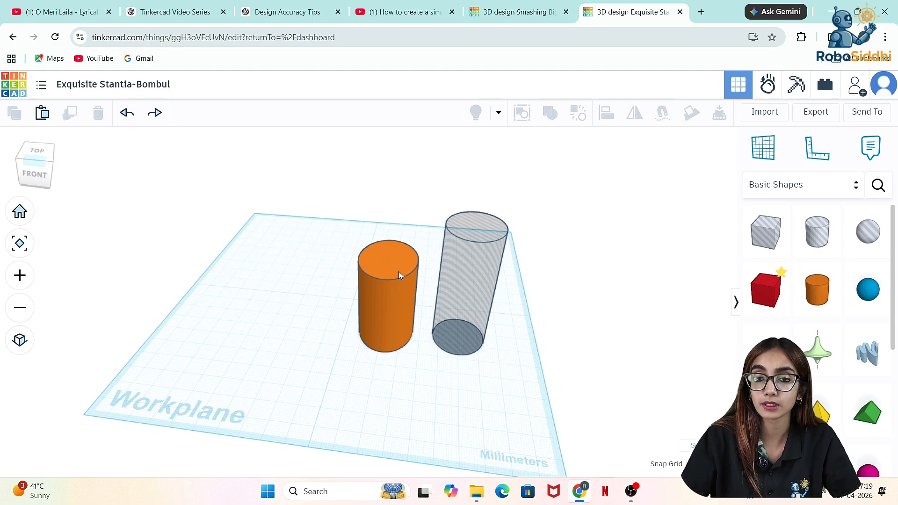
Raise the hole cylinder slightly above the workplane and move it inside the solid cylinder, leaving a floor at the base
click(467, 341)
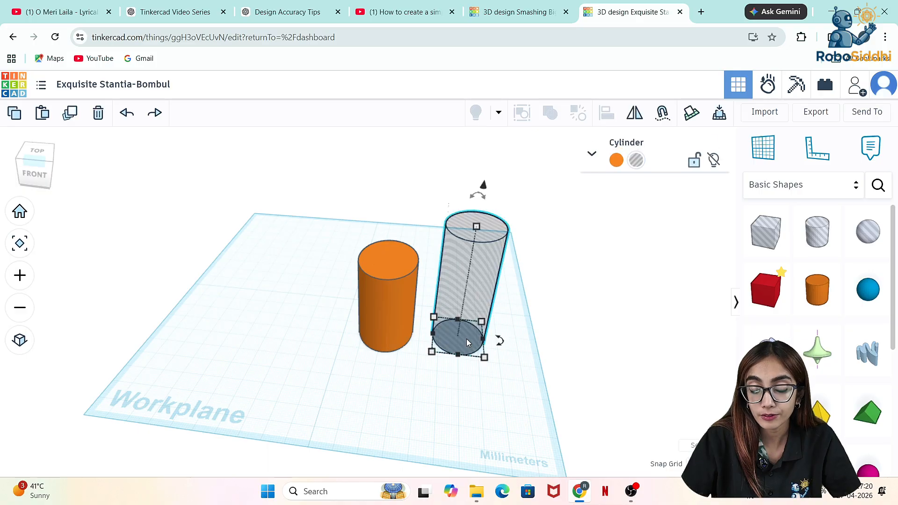
mouse_move(481, 338)
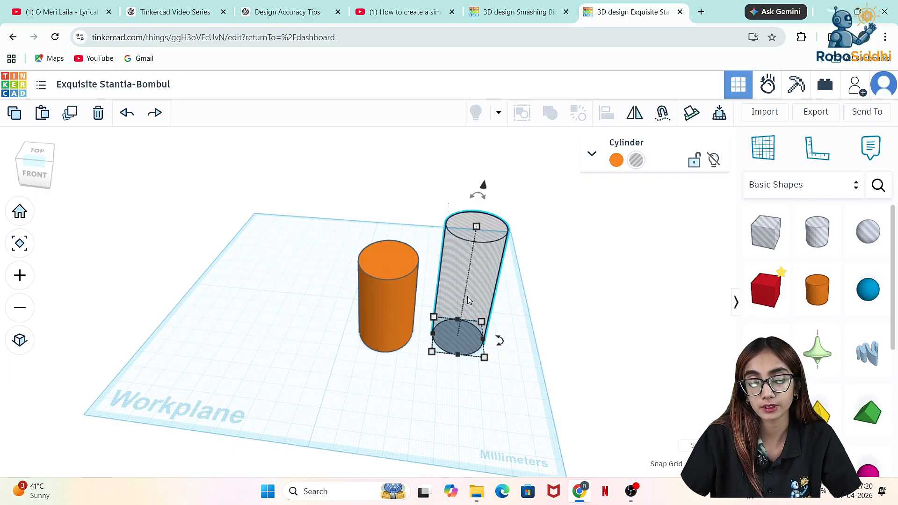
drag(484, 192, 485, 180)
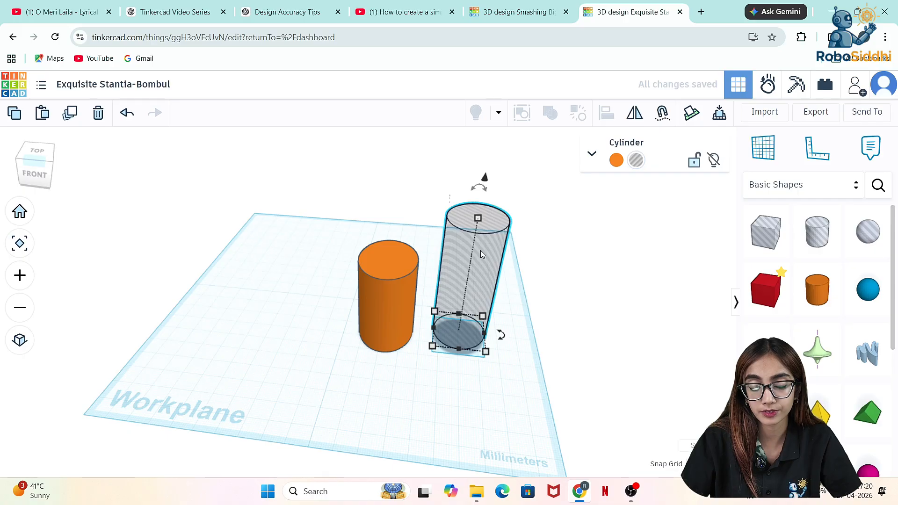
drag(481, 251, 388, 245)
Group the solid and raised hole cylinders into a cup with a closed base, and inspect its inside from above
drag(340, 232, 424, 318)
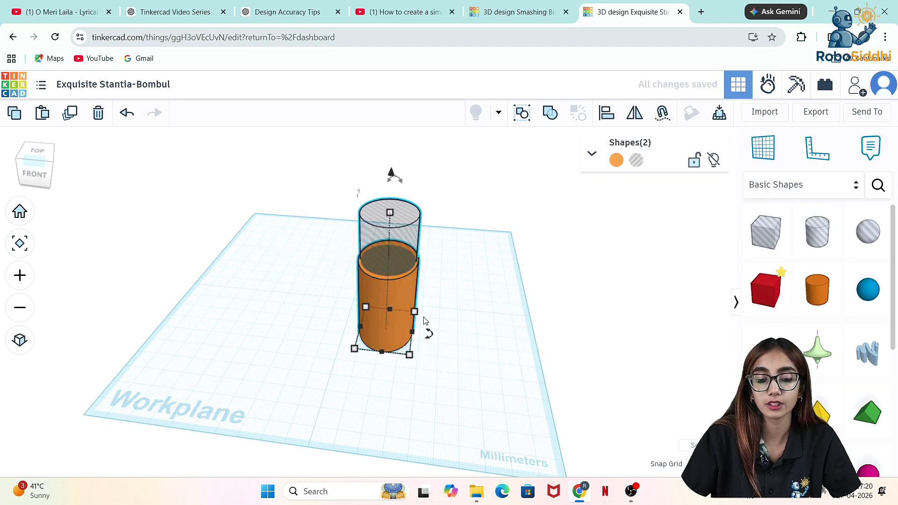
key(ctrl+g)
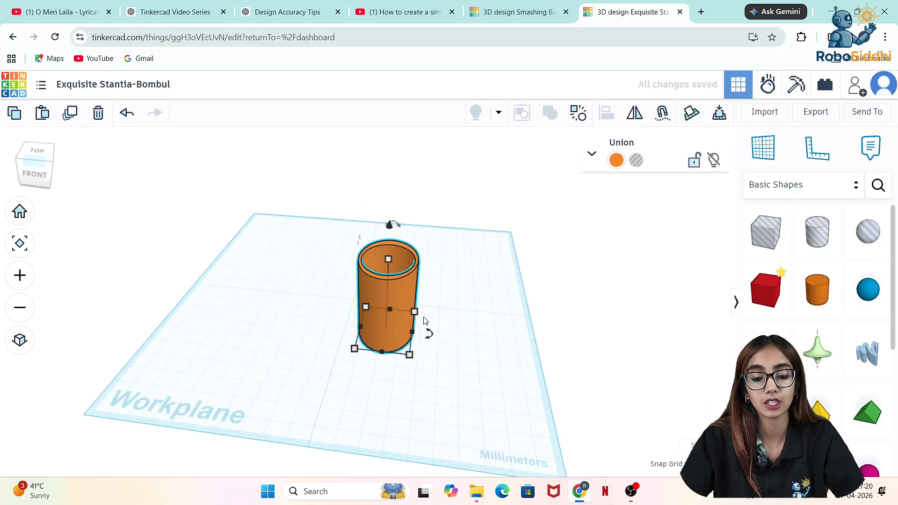
click(41, 171)
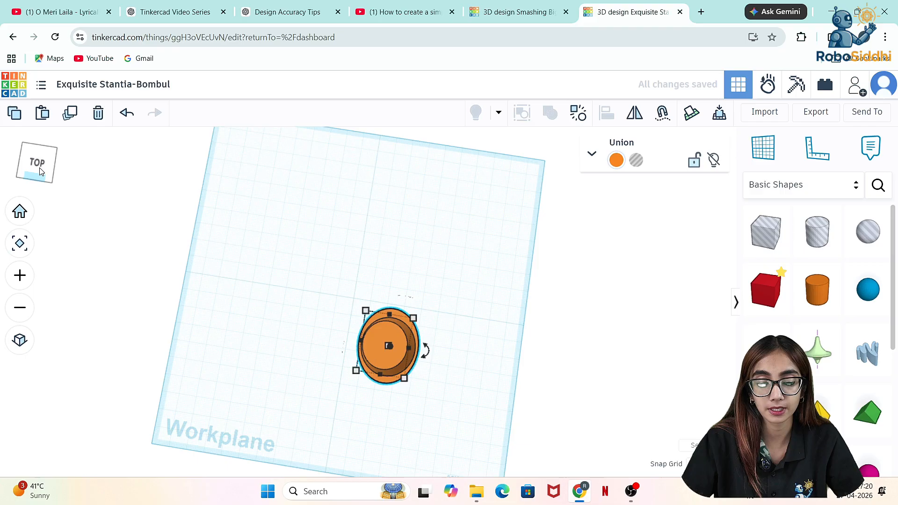
mouse_move(41, 171)
mouse_down()
mouse_move(43, 155)
mouse_move(40, 173)
mouse_move(41, 164)
mouse_up()
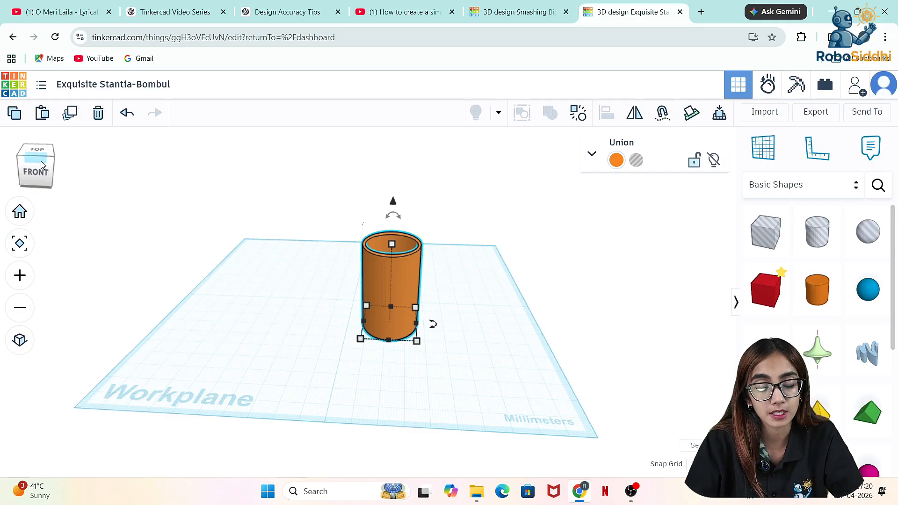
click(432, 265)
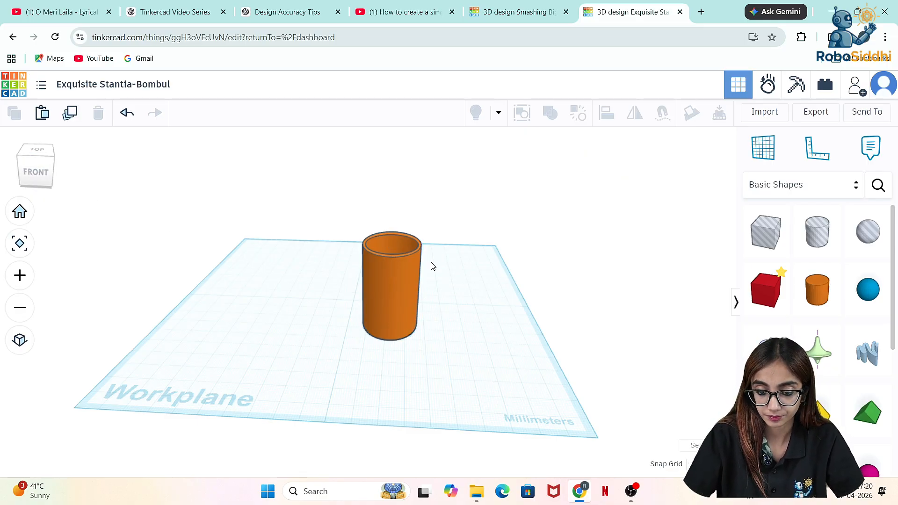
Find the Torus among the Basic Shapes and place it on the workplane beside the hollow cylinder
scroll(400, 285, up, 4)
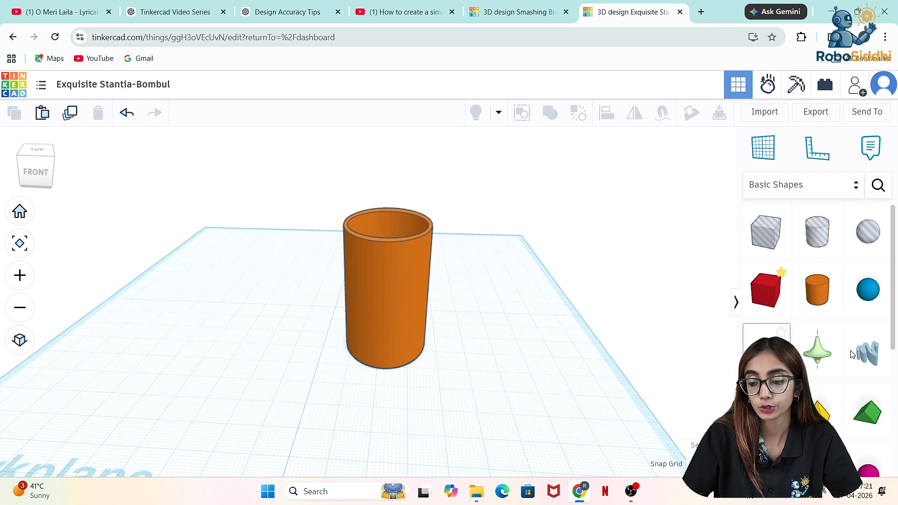
scroll(830, 378, down, 3)
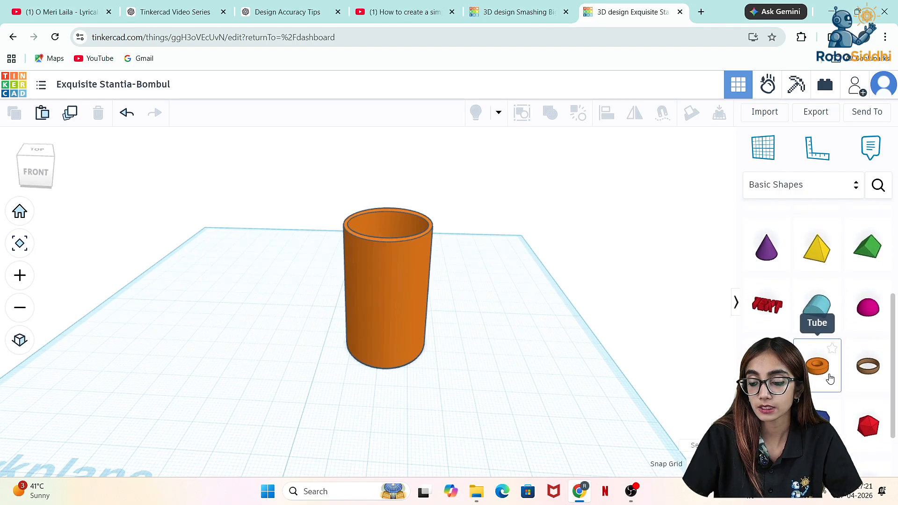
scroll(830, 378, down, 3)
scroll(830, 378, up, 1)
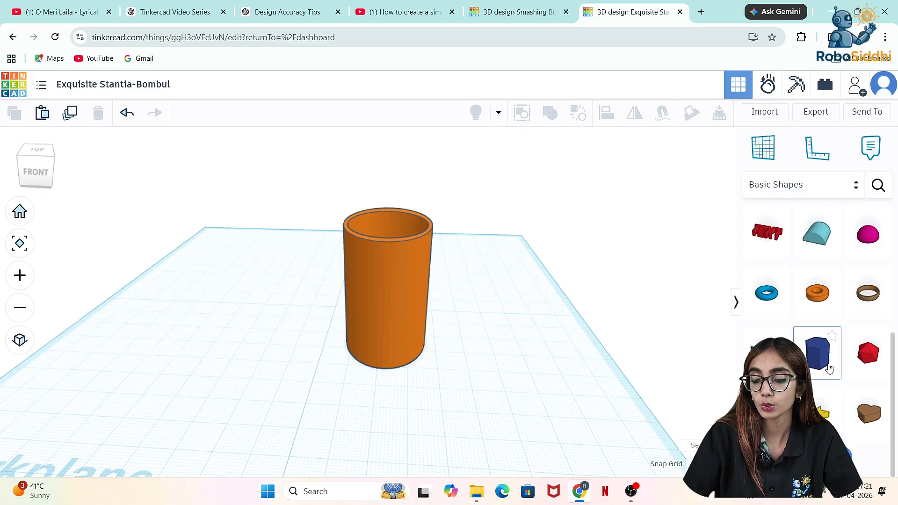
scroll(829, 368, up, 3)
scroll(829, 368, down, 5)
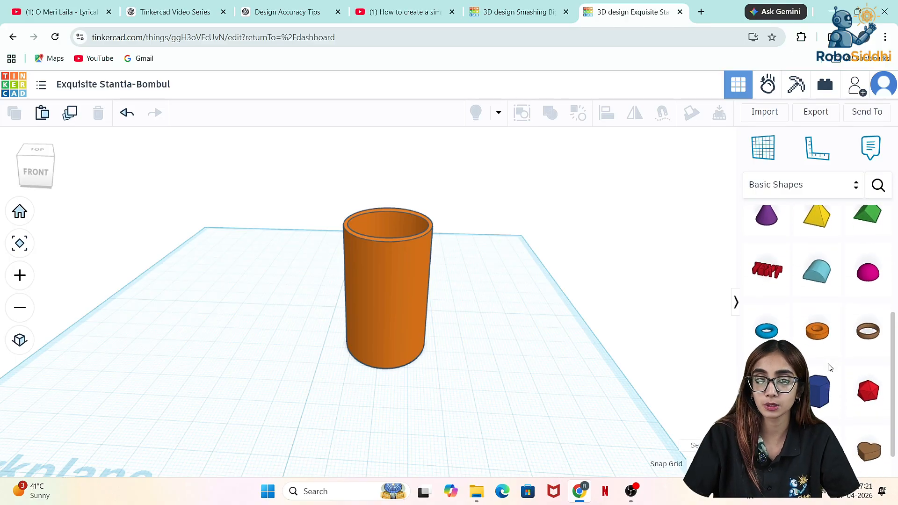
scroll(829, 368, down, 1)
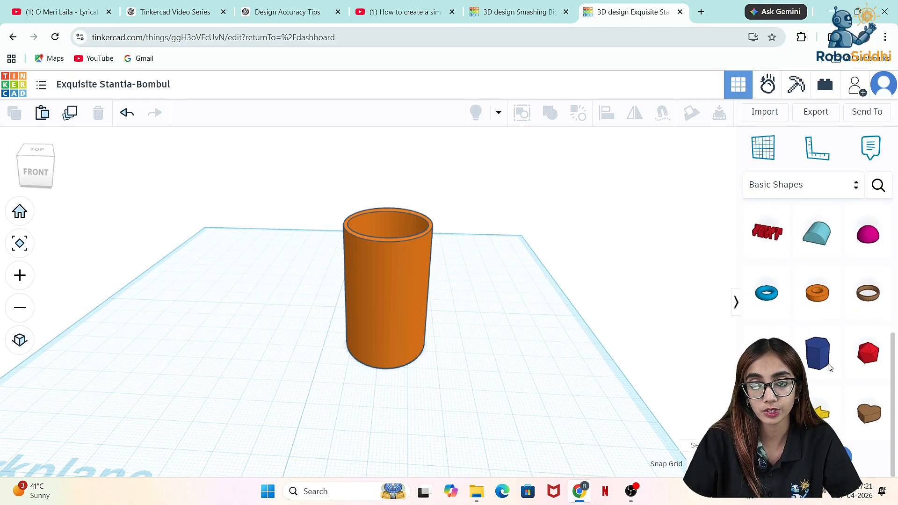
drag(767, 293, 499, 340)
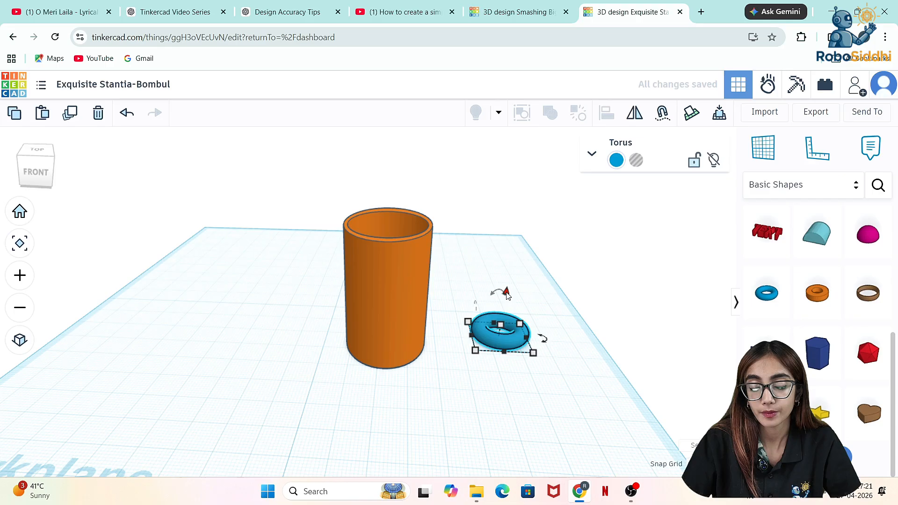
Rotate the torus 90° to stand upright and 62° about the vertical axis, positioning it close beside the hollow cylinder
drag(506, 290, 526, 284)
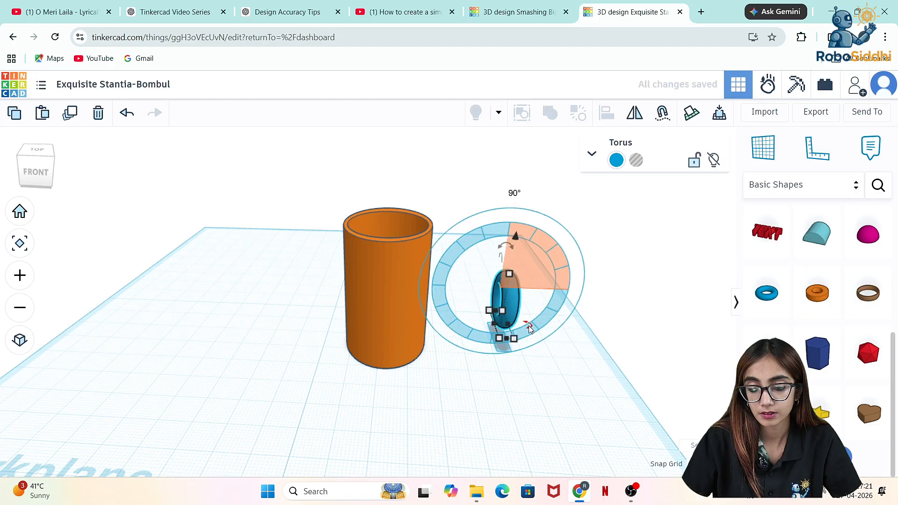
drag(529, 326, 537, 264)
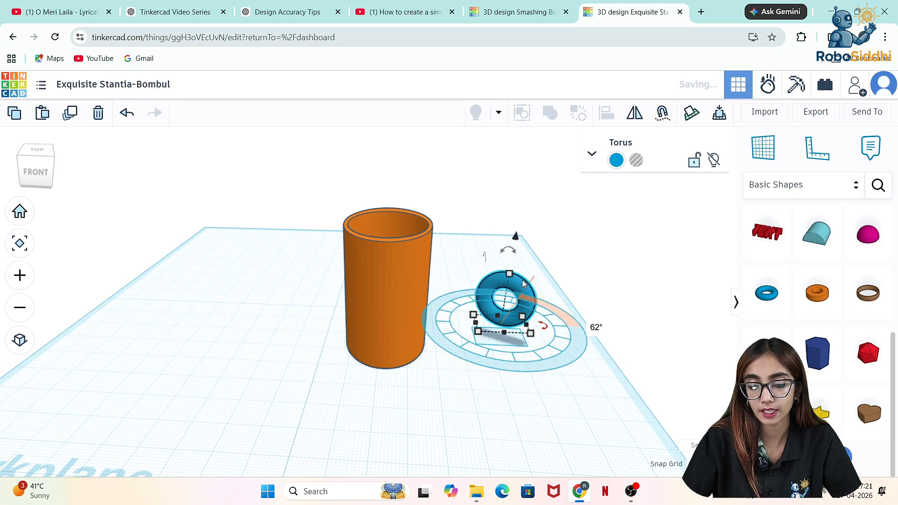
click(545, 245)
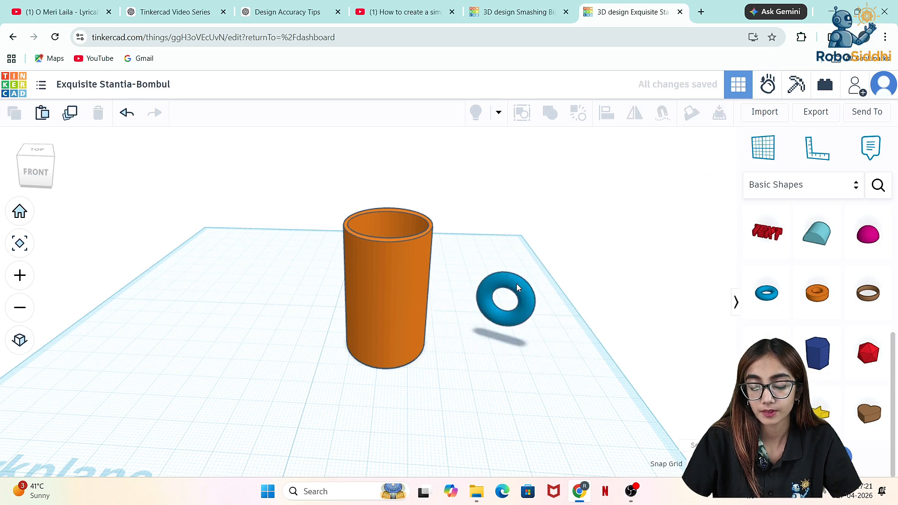
drag(517, 284, 477, 283)
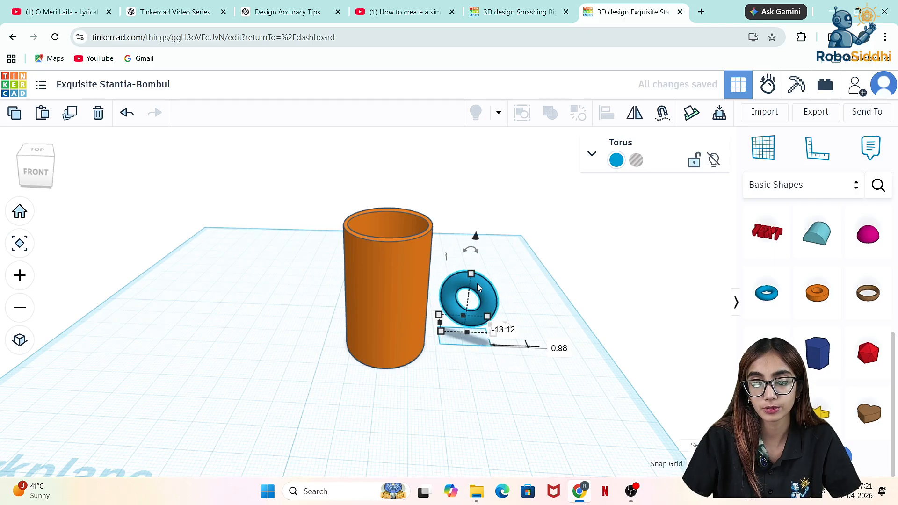
Switch to the Smashing Bigery-Turing design and group its hole cylinder with the solid orange cylinder to form a cup
click(514, 7)
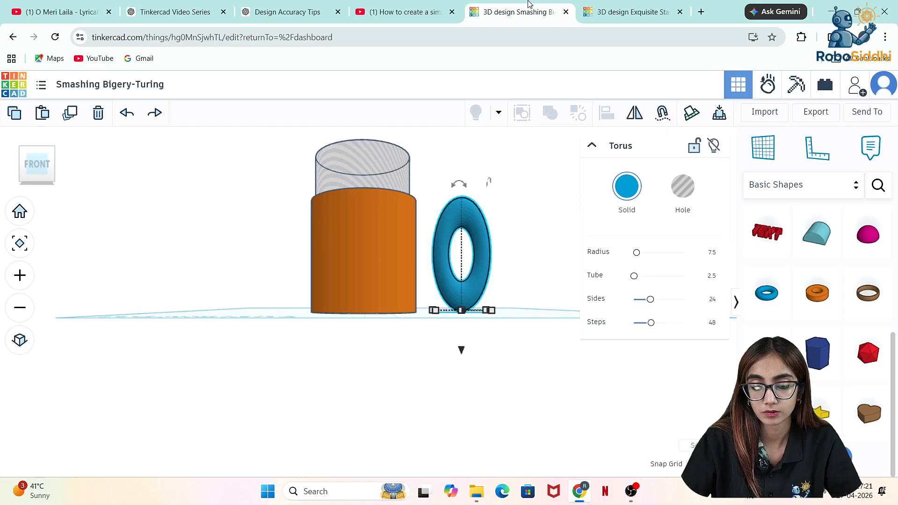
click(541, 199)
click(379, 171)
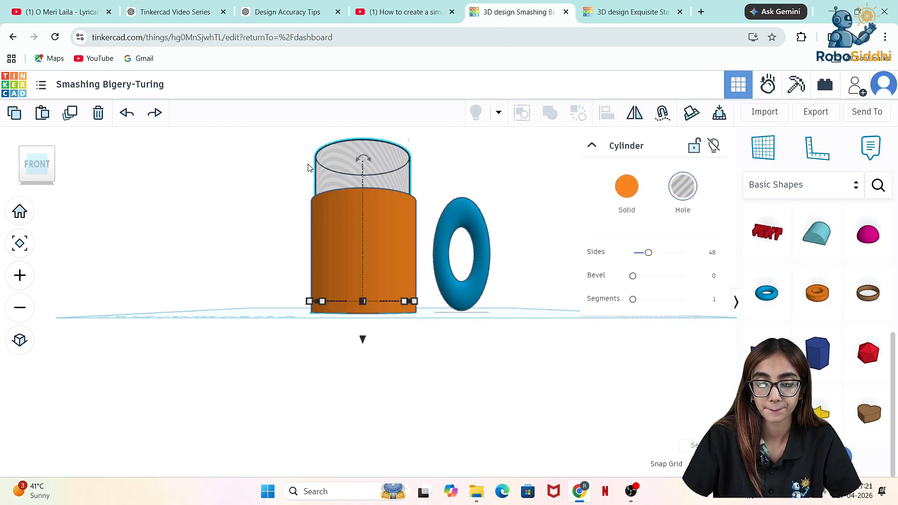
shift+click(379, 256)
key(ctrl+g)
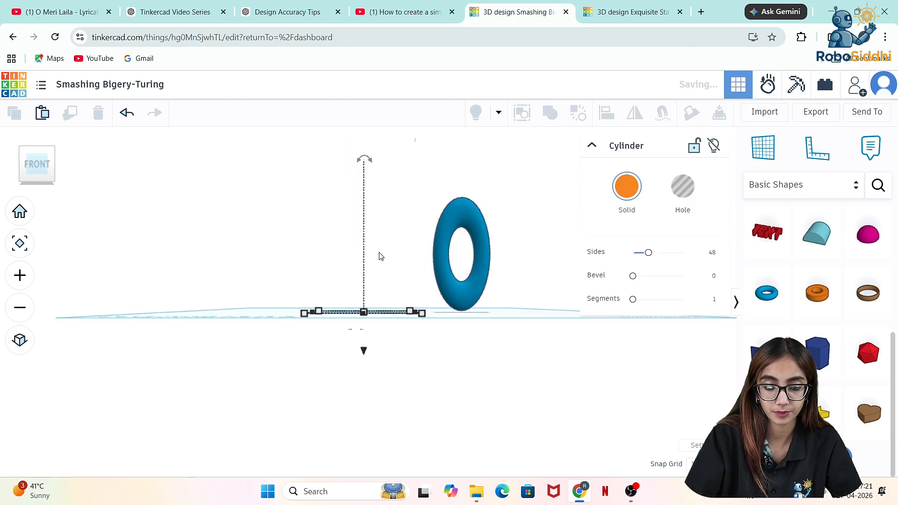
click(512, 209)
mouse_move(44, 167)
mouse_down()
mouse_move(46, 184)
mouse_move(45, 173)
mouse_up()
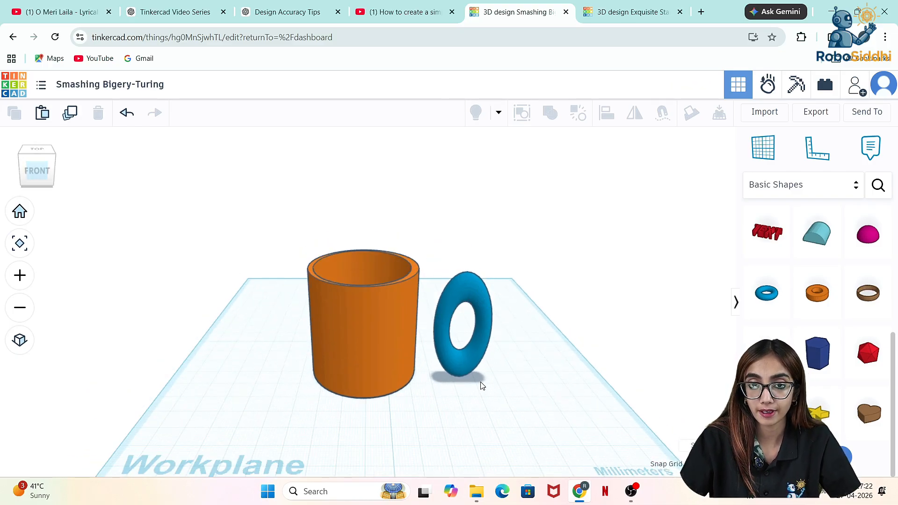
Try pushing the torus 20 mm into the cup's side as a handle, and check the overlap from above and the front
click(475, 295)
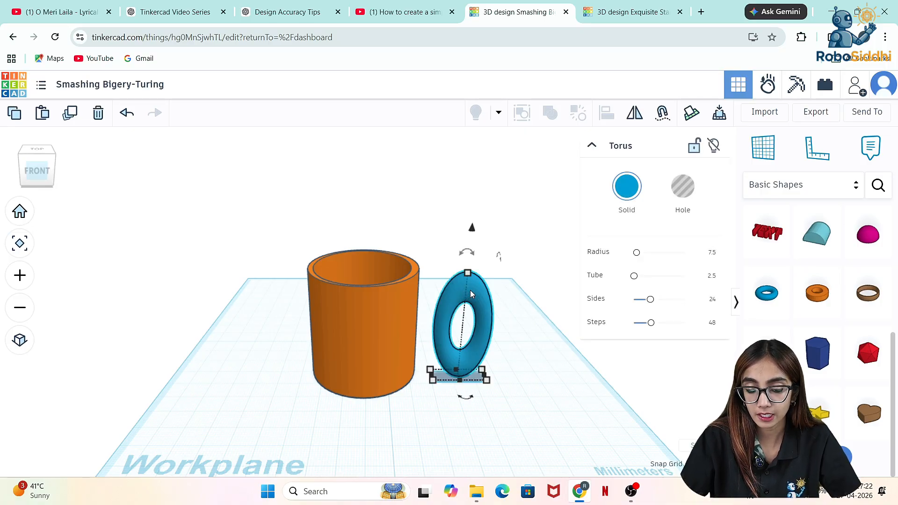
drag(470, 291, 425, 291)
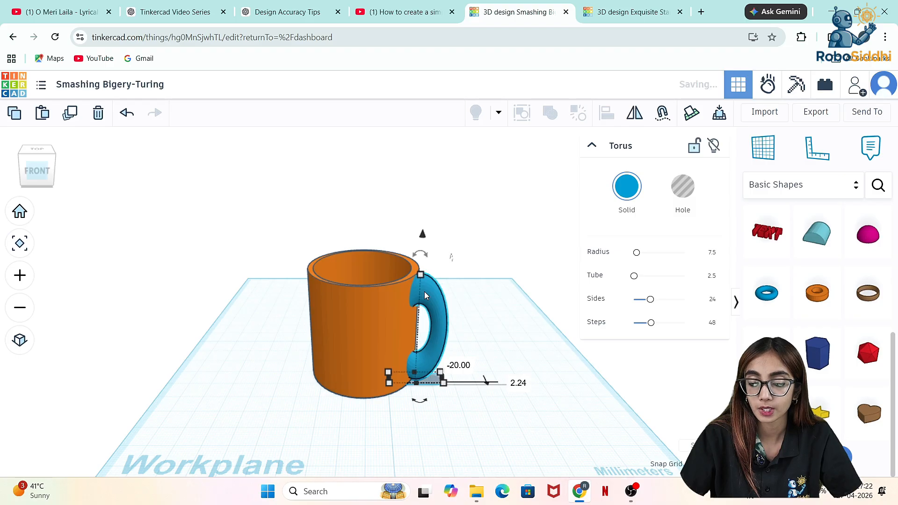
click(501, 318)
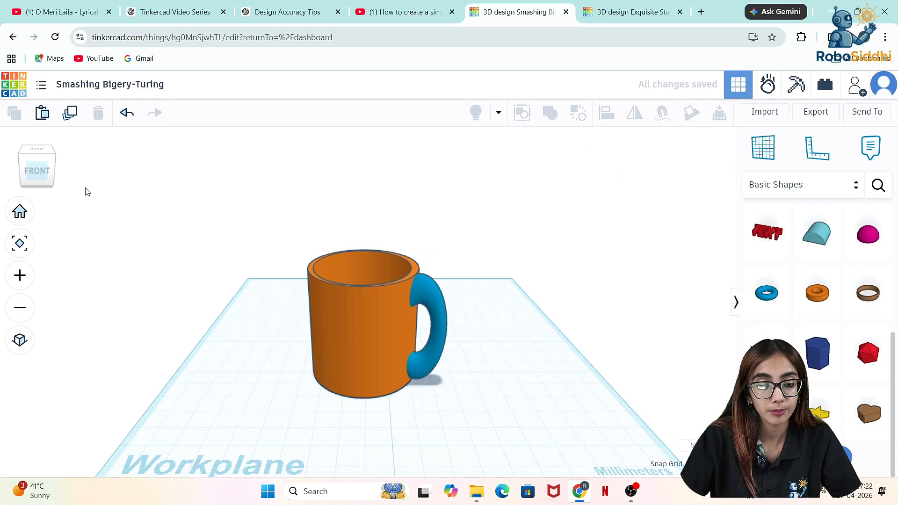
click(42, 160)
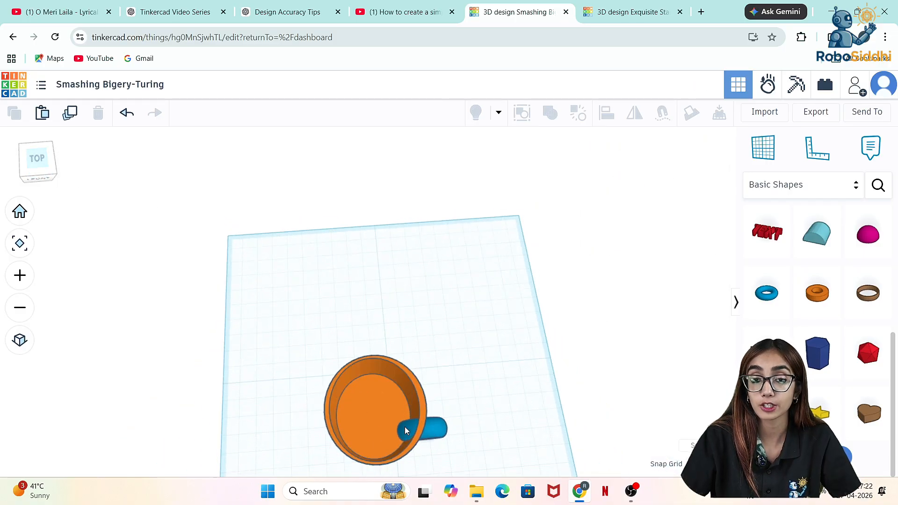
click(43, 173)
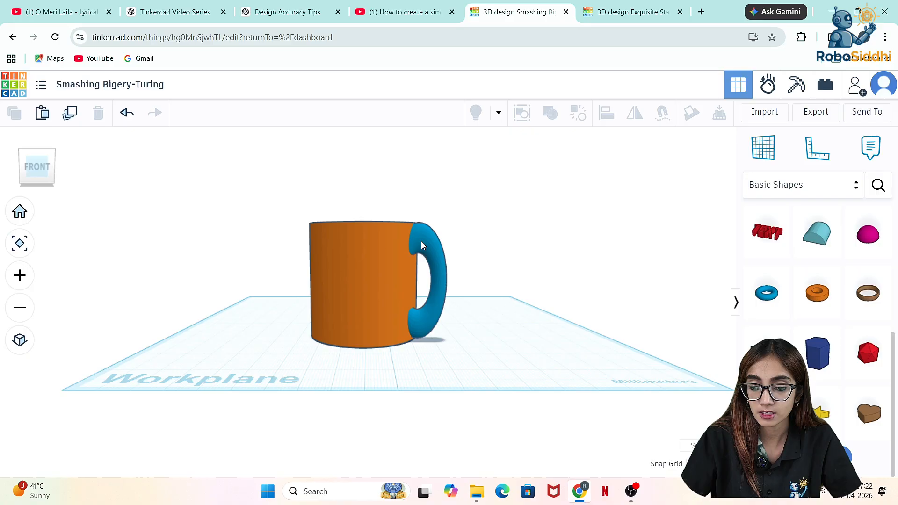
Pull the torus back out of the cup wall and use Cruise to place it against the cup's outer side
drag(420, 241, 460, 243)
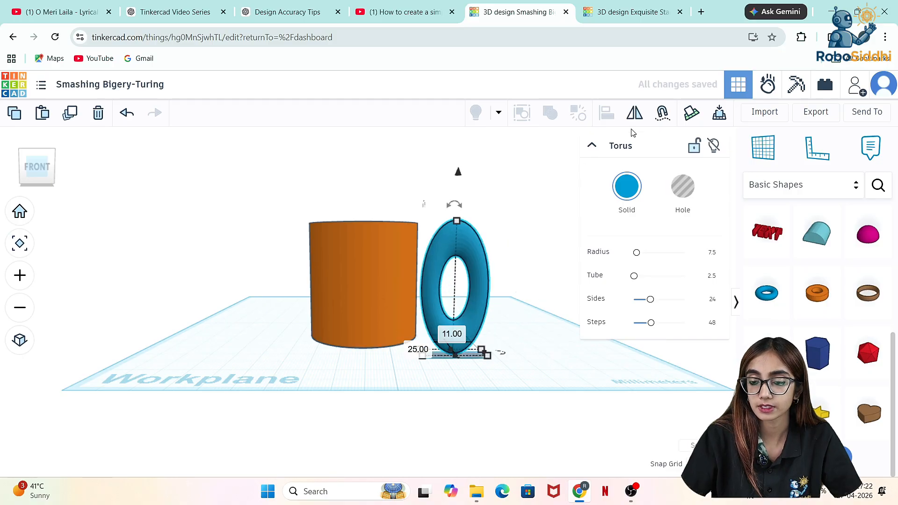
click(672, 113)
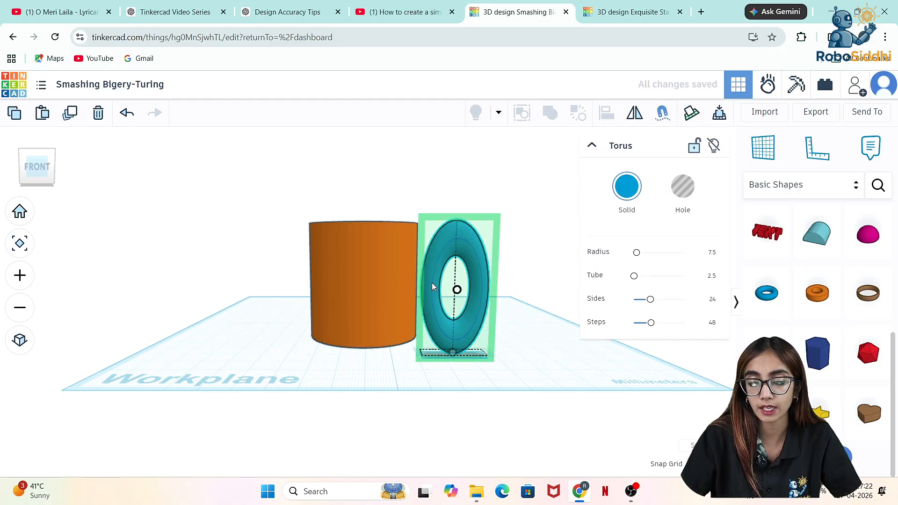
drag(457, 289, 466, 313)
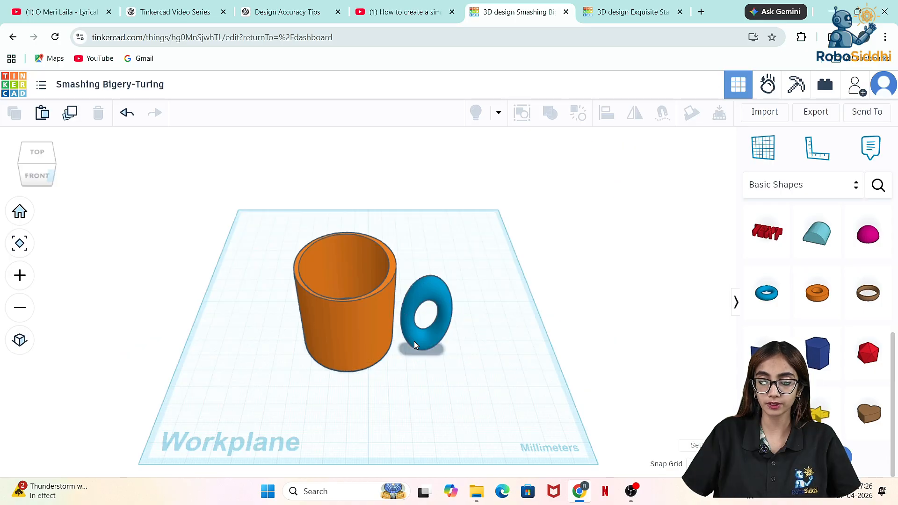
click(42, 160)
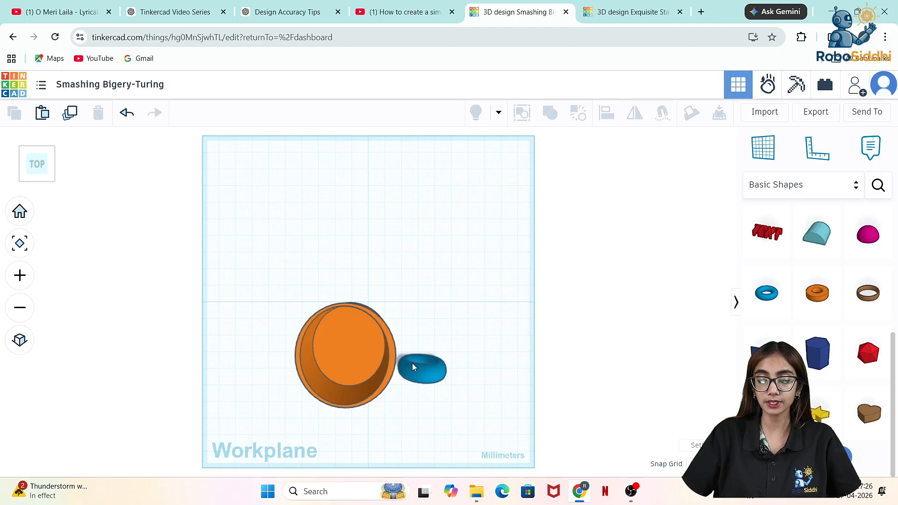
click(44, 169)
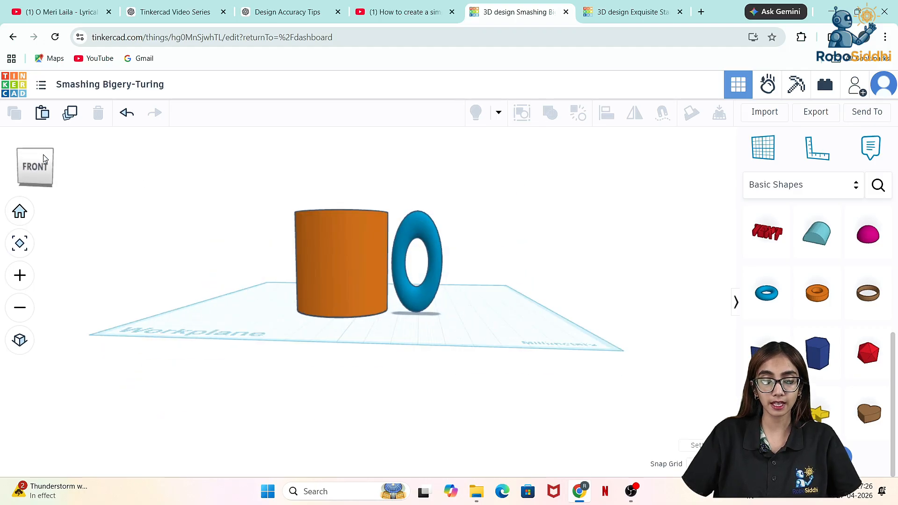
Try pushing the torus partway into the cup's side as a handle, and check its overlap with the interior from above
click(45, 160)
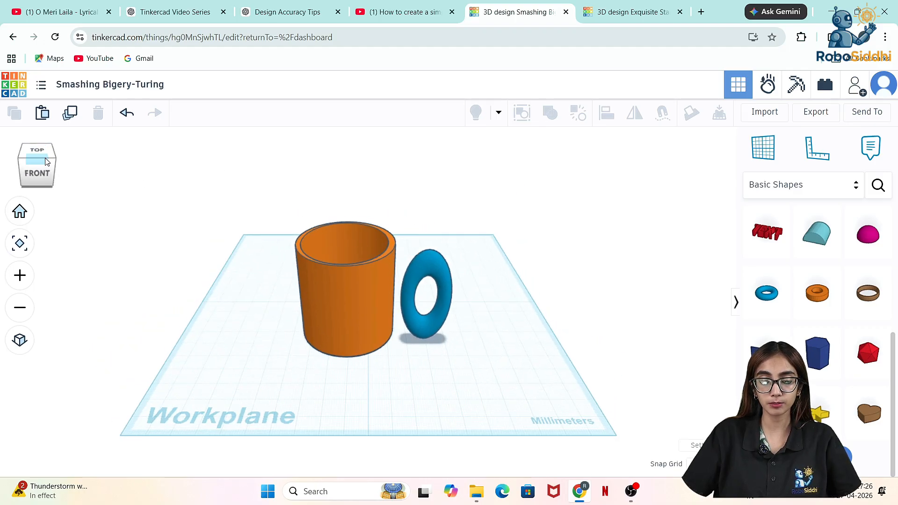
click(431, 260)
drag(431, 260, 397, 260)
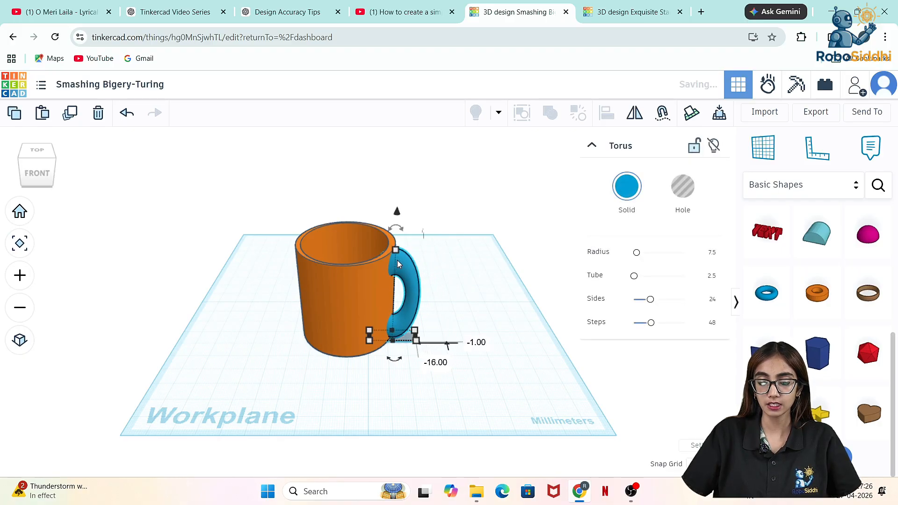
click(41, 161)
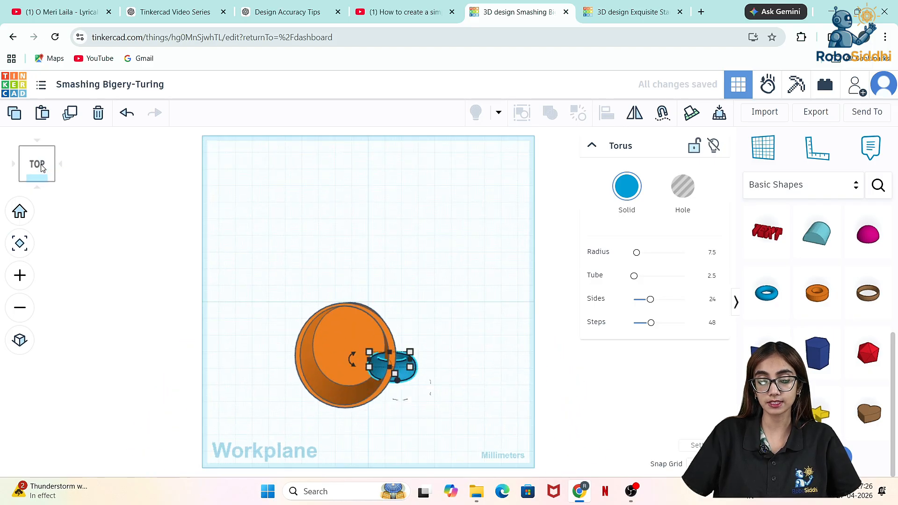
drag(41, 165, 41, 164)
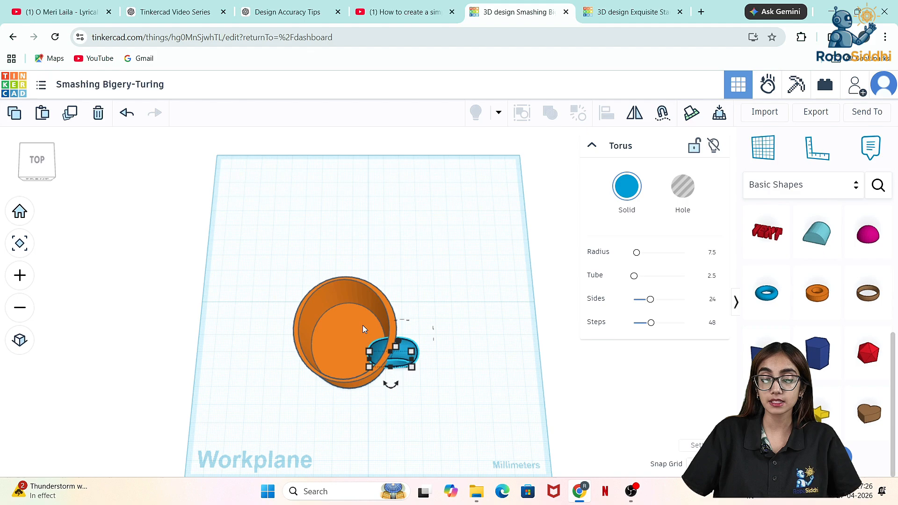
click(434, 359)
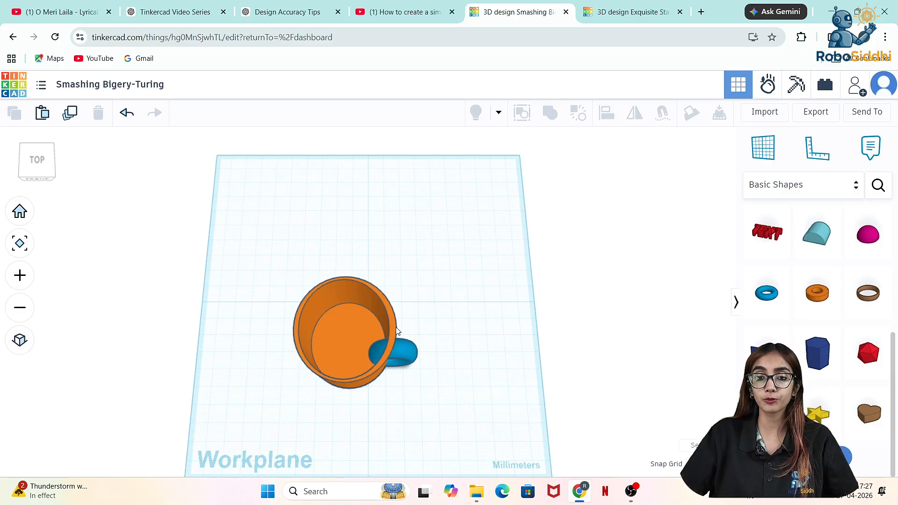
click(41, 164)
click(42, 160)
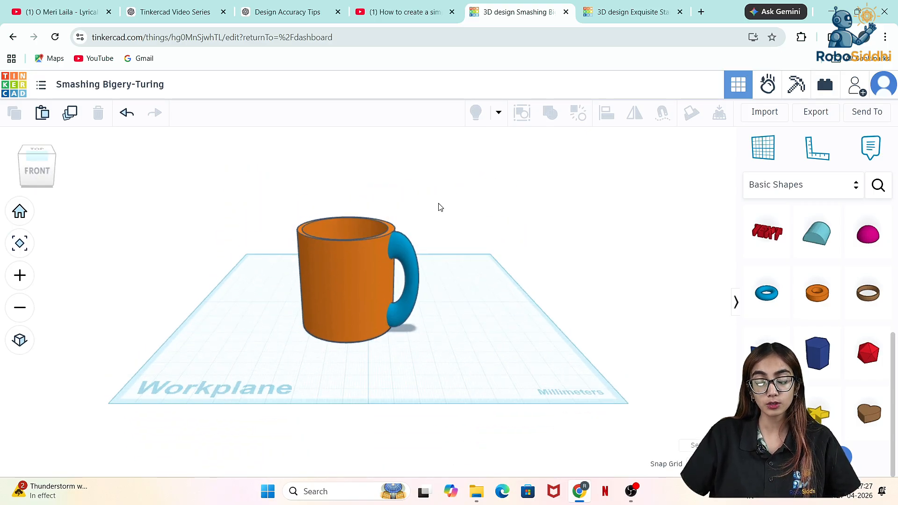
click(407, 282)
drag(406, 285, 403, 282)
key(ctrl+z)
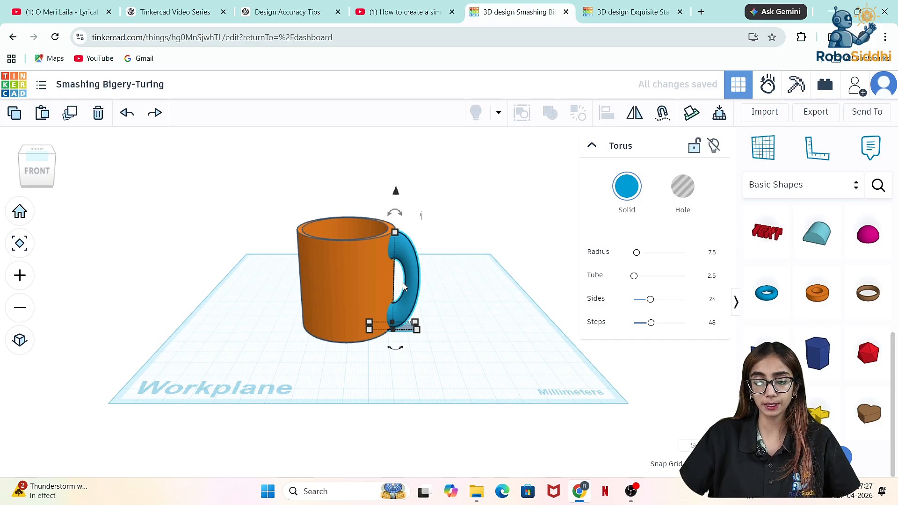
Try grouping the hollow cup and the overlapping torus into one union, and inspect the cup's interior from above
drag(296, 216, 432, 343)
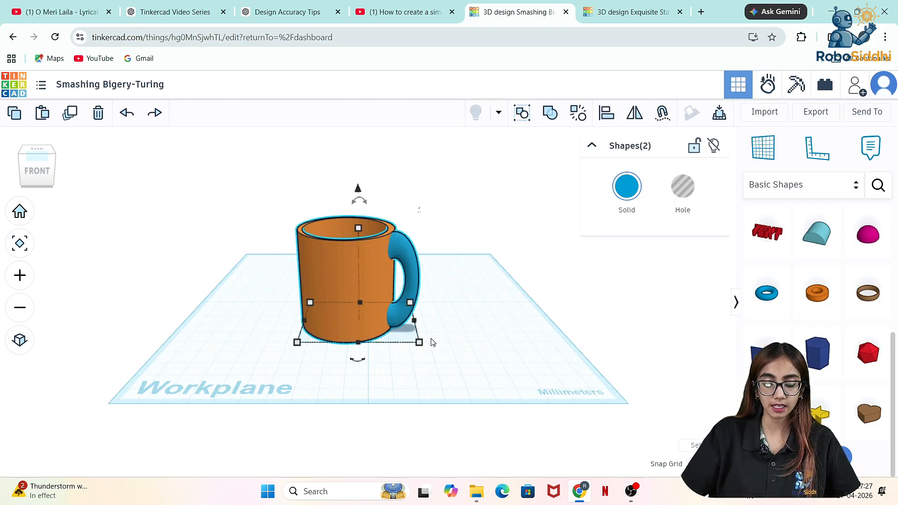
key(ctrl+g)
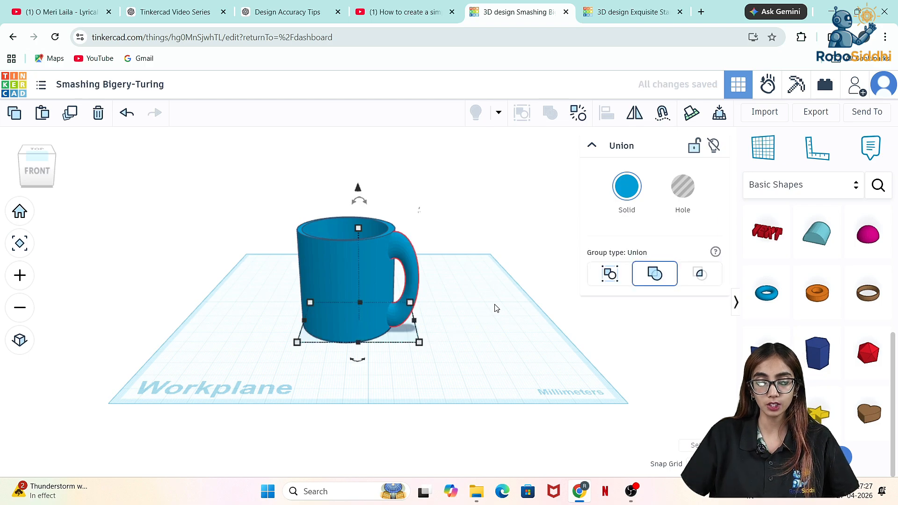
click(504, 299)
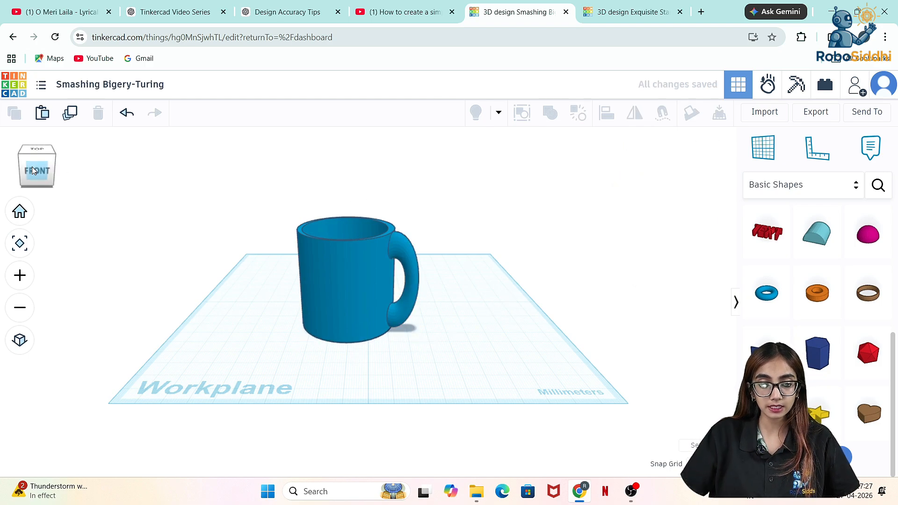
click(39, 156)
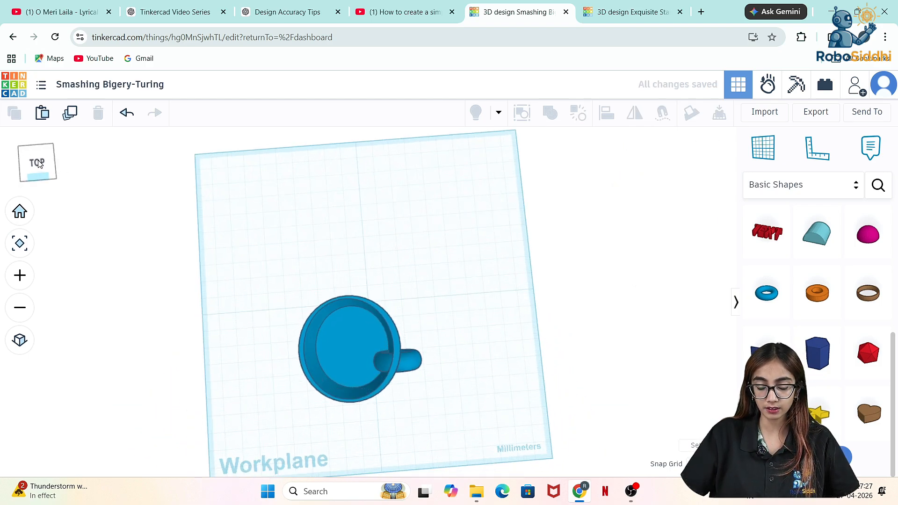
click(37, 158)
click(38, 154)
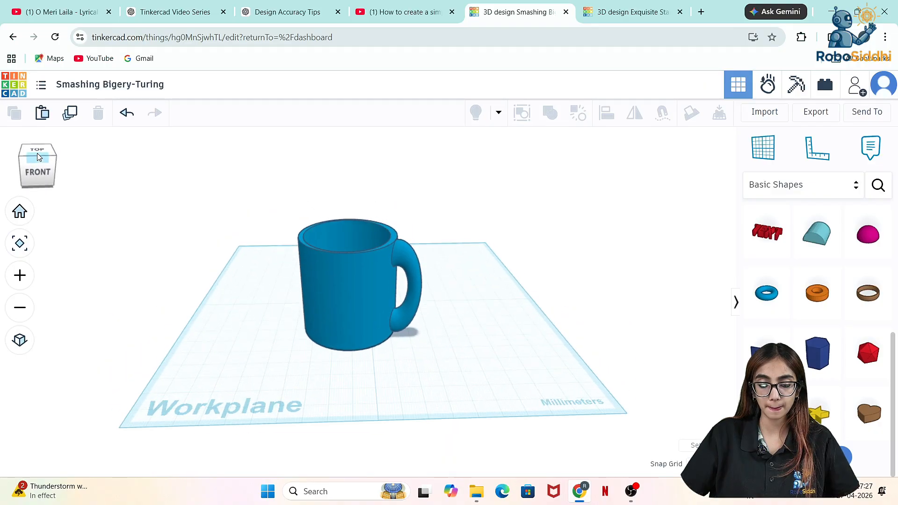
Undo back to the ungrouped shapes, and group the hole cylinder, solid cylinder and torus together with the torus overlapping the cup's side
key(ctrl+z)
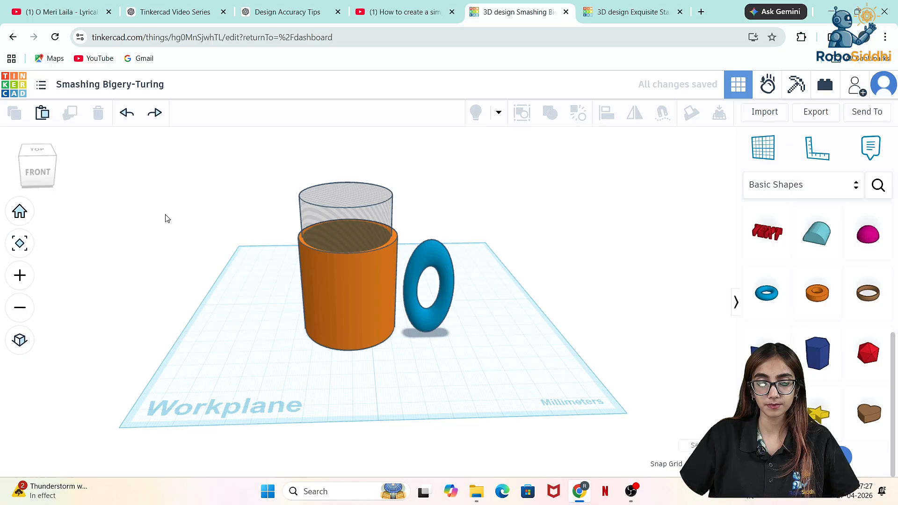
drag(428, 251, 394, 251)
drag(282, 219, 458, 342)
key(ctrl+g)
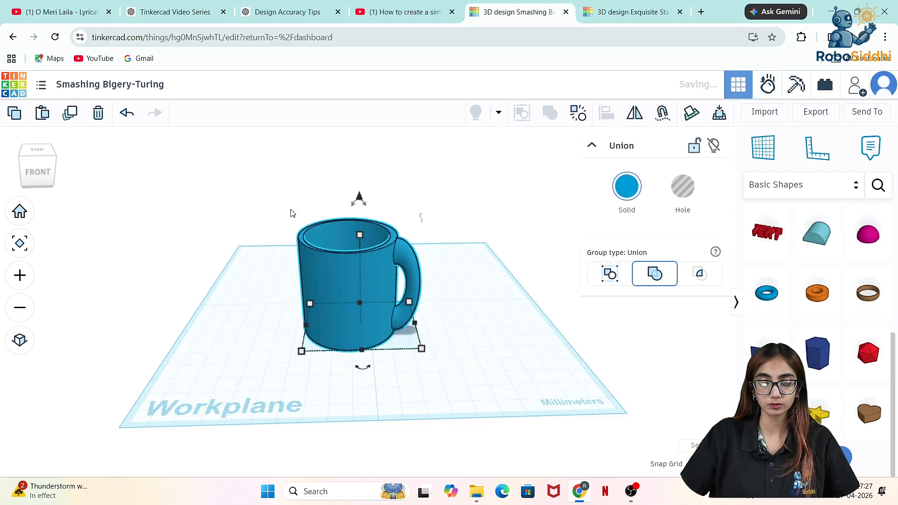
click(255, 220)
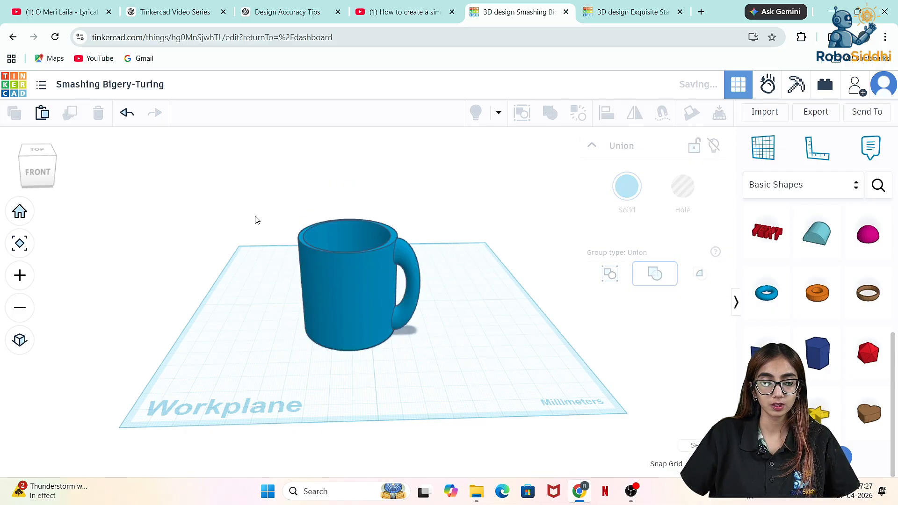
click(34, 154)
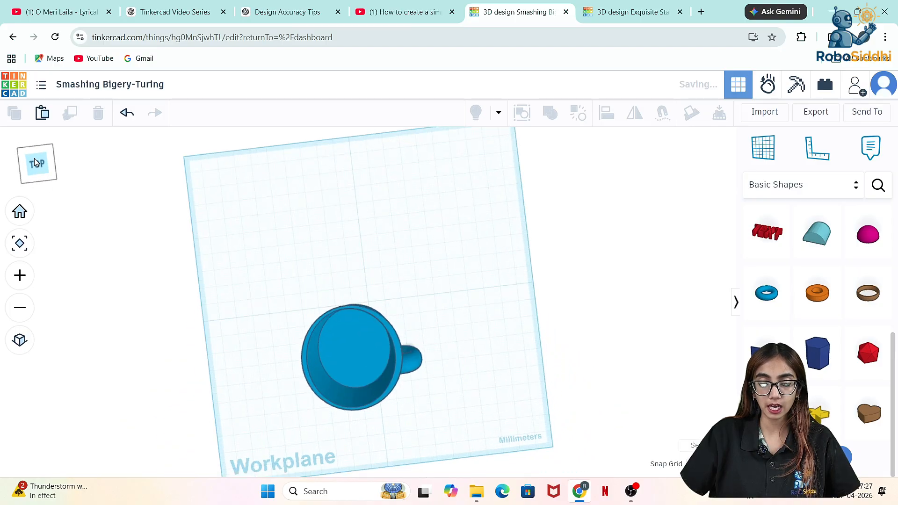
drag(34, 158, 32, 152)
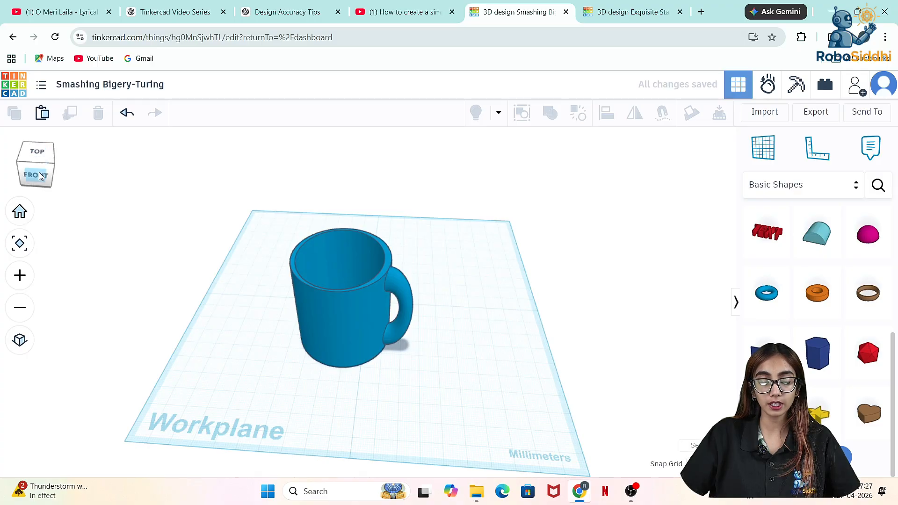
click(38, 172)
mouse_move(40, 171)
mouse_down()
mouse_move(71, 174)
mouse_move(38, 172)
mouse_move(40, 165)
mouse_move(42, 175)
mouse_up()
click(42, 174)
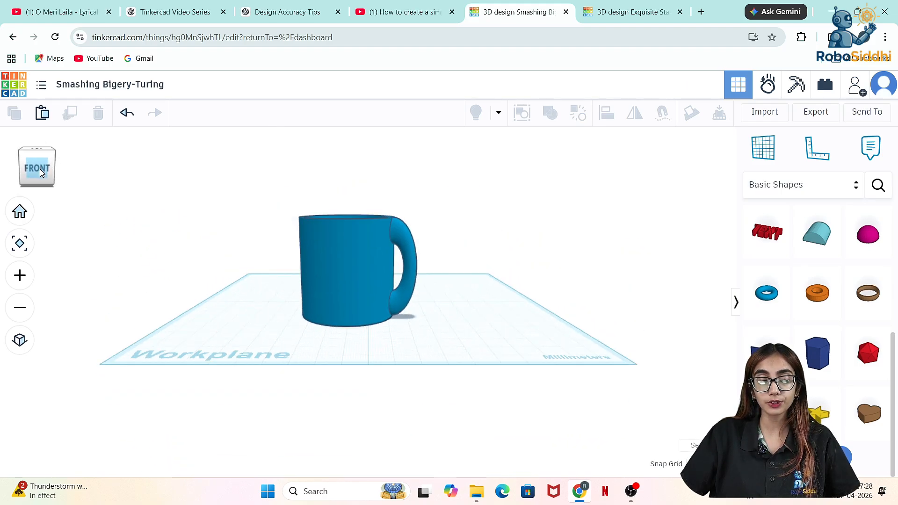
Change the grouped mug's solid colour to the light peach preset
click(395, 306)
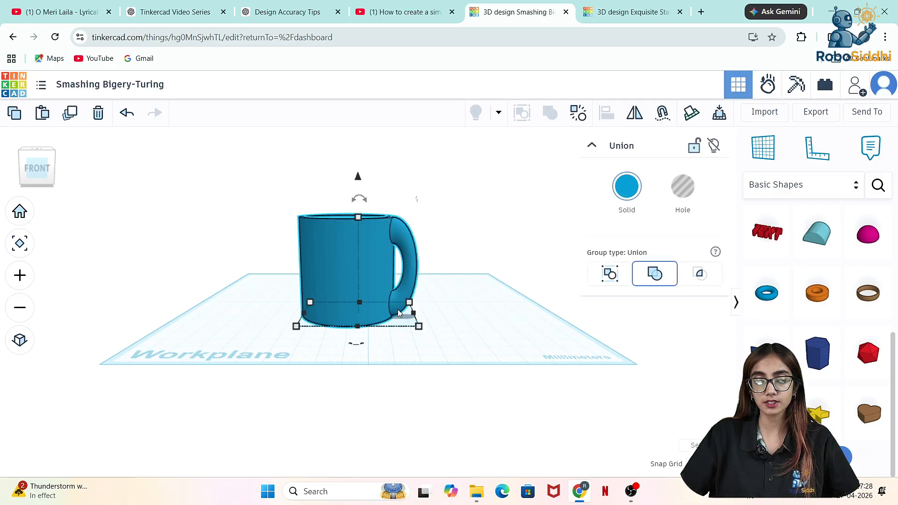
click(619, 192)
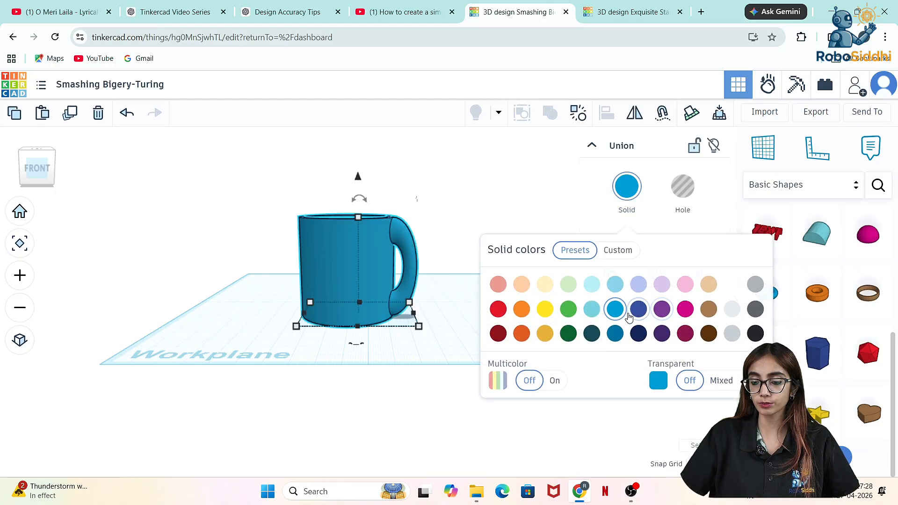
click(521, 284)
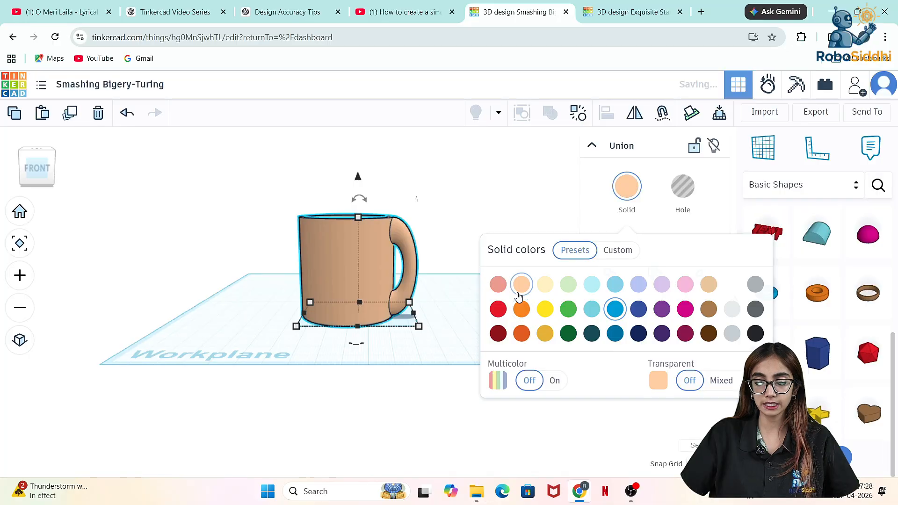
click(483, 206)
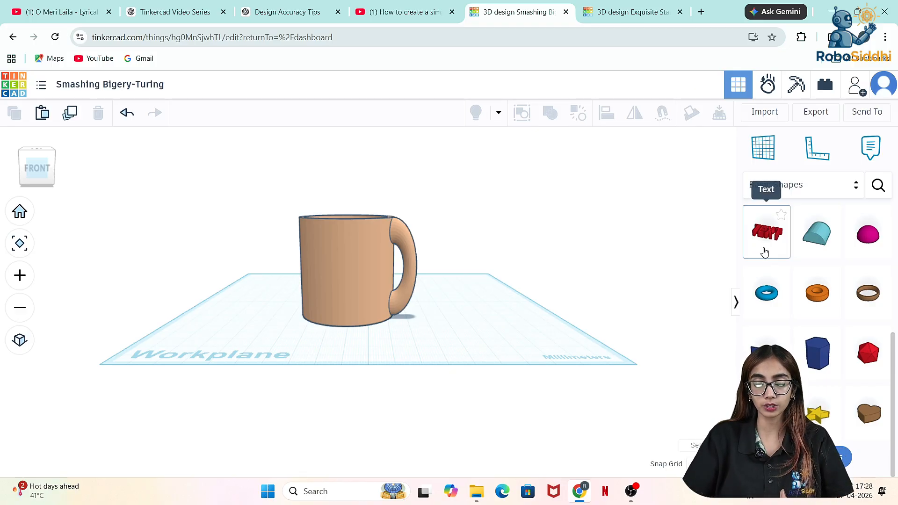
Add a Text shape to the workplane beside the mug and set its text to K
drag(765, 253, 480, 336)
click(666, 248)
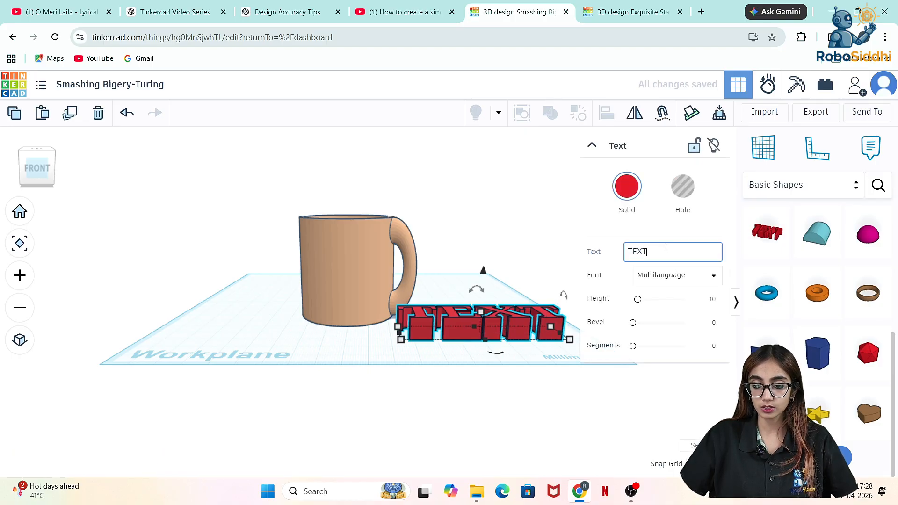
double_click(666, 248)
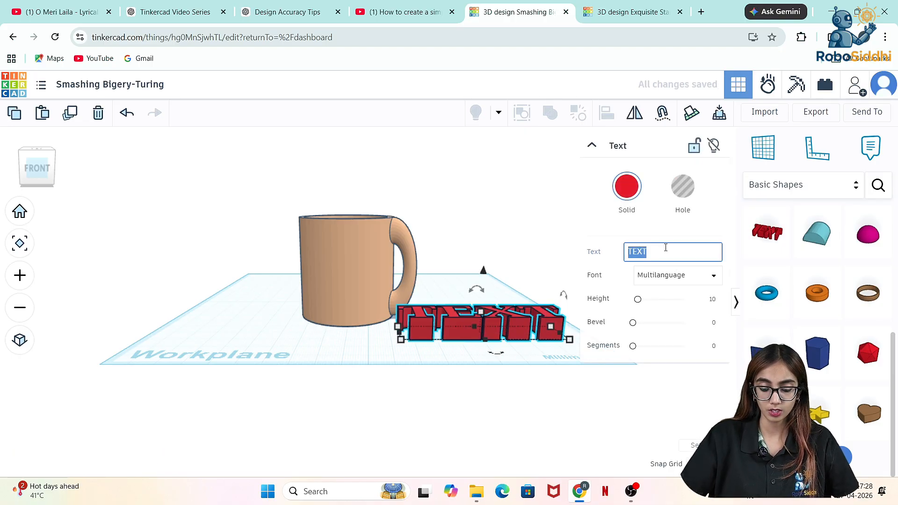
text(K)
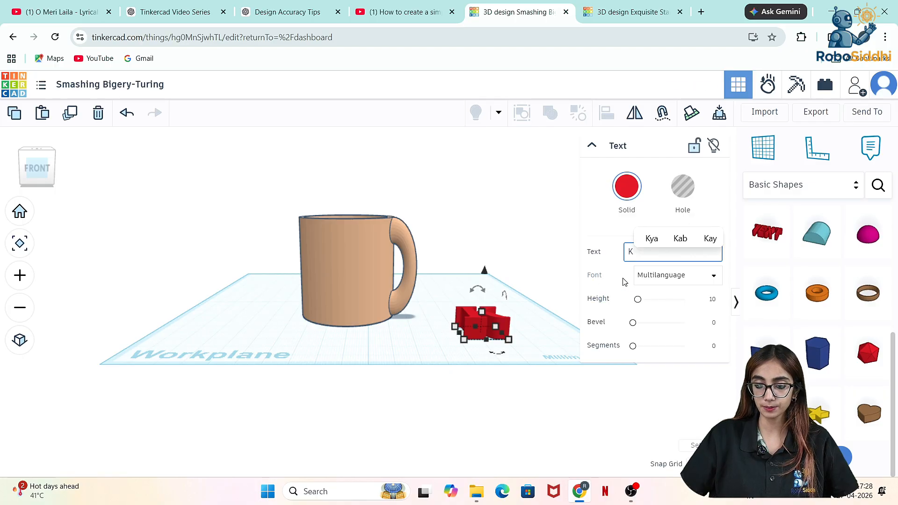
click(550, 270)
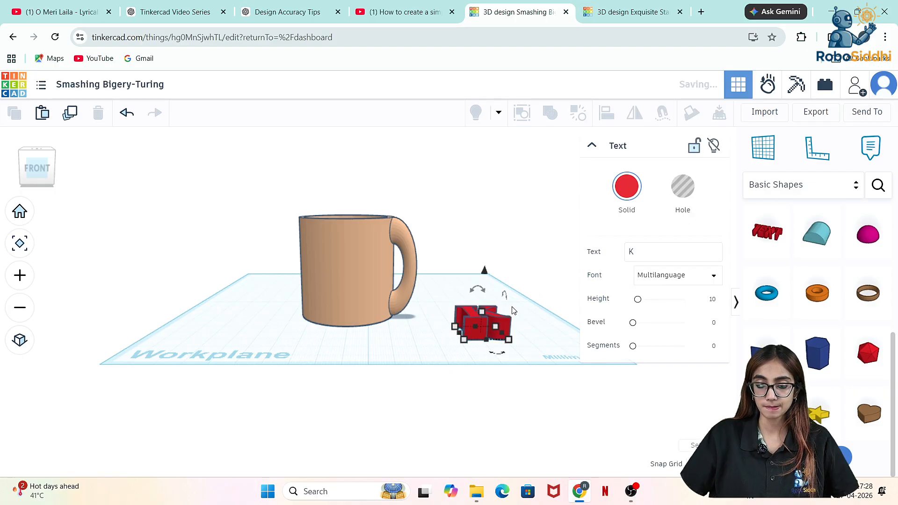
Stand the letter K upright facing the front and raise it above the workplane
click(477, 323)
drag(482, 268, 514, 267)
click(451, 380)
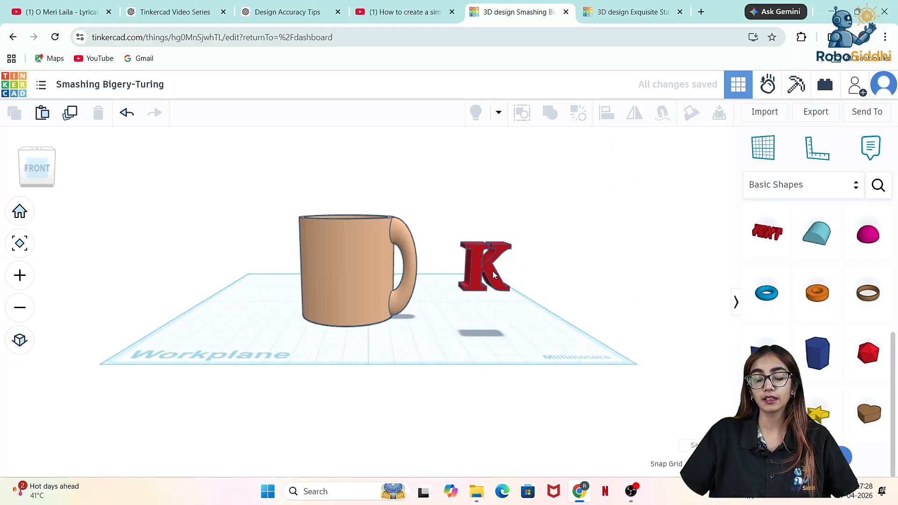
click(492, 271)
mouse_move(490, 221)
mouse_down()
mouse_move(480, 220)
mouse_move(489, 226)
mouse_up()
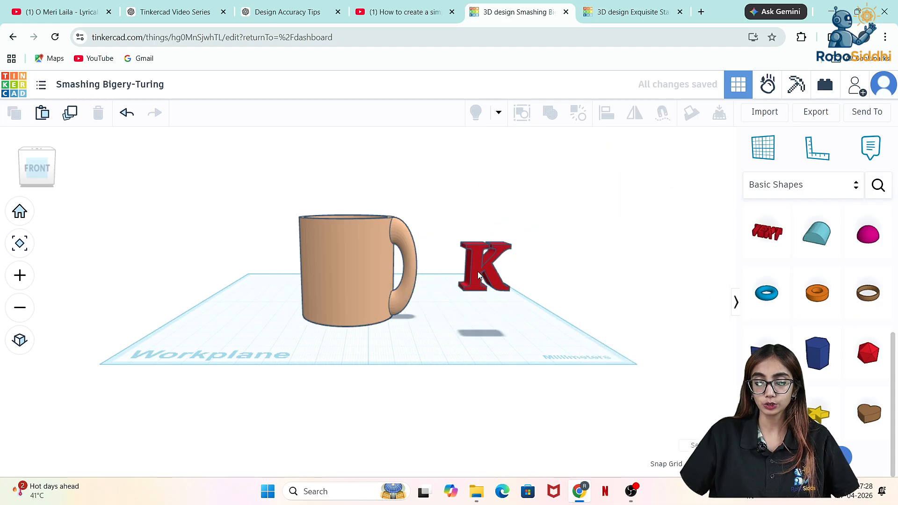
Use Cruise to place the letter K on the mug's front surface
click(662, 113)
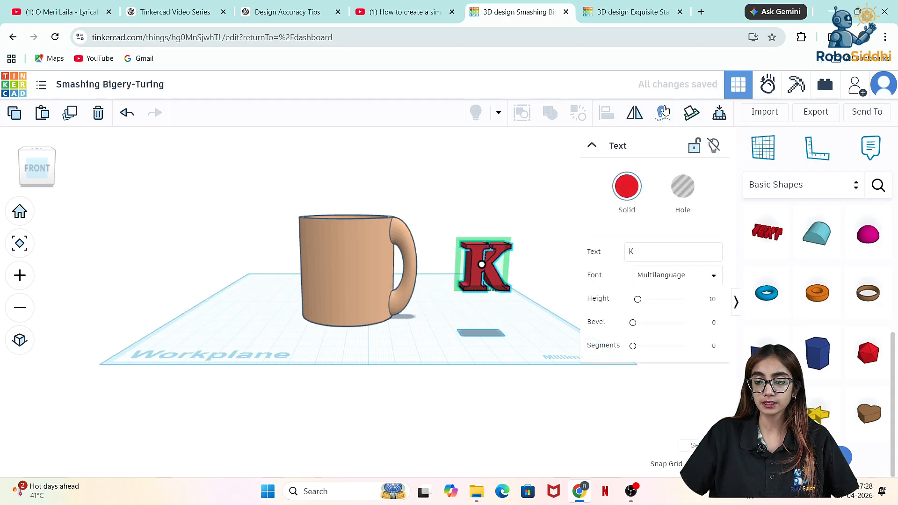
drag(480, 264, 341, 270)
key(w)
click(519, 288)
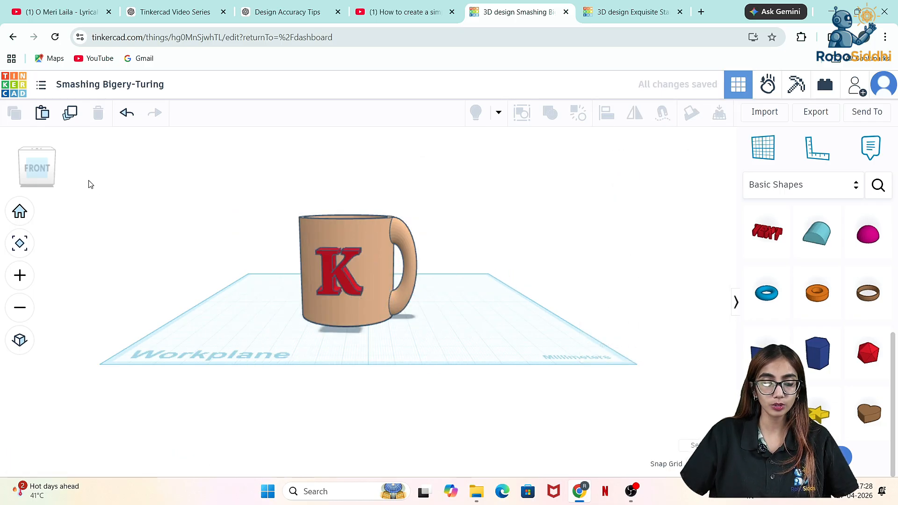
Change the solid colour of the K on the mug to the dark orange preset
click(52, 175)
mouse_move(52, 174)
mouse_down()
mouse_move(64, 173)
mouse_move(60, 187)
mouse_move(37, 168)
mouse_move(40, 175)
mouse_up()
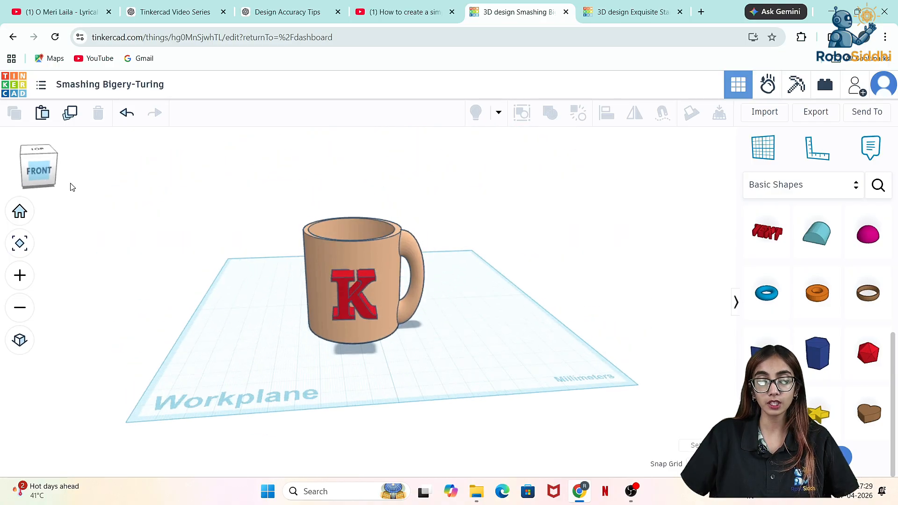
scroll(358, 280, up, 3)
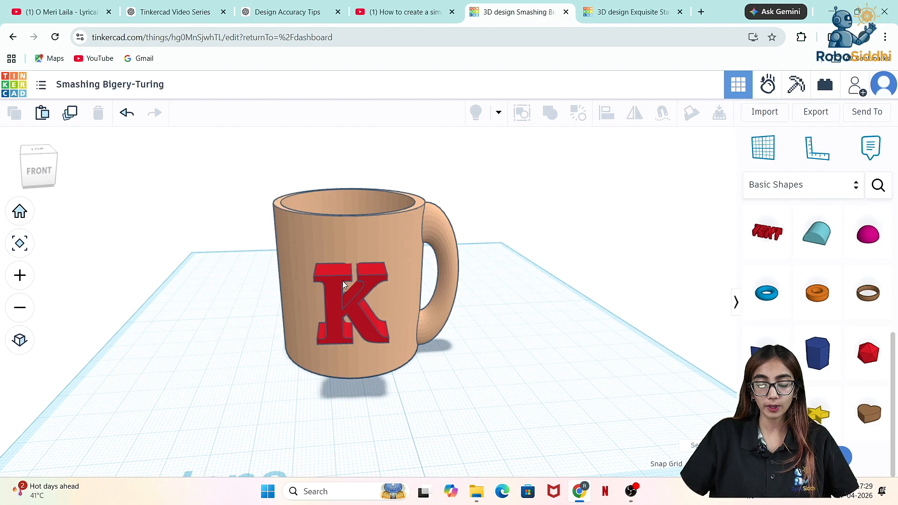
click(343, 281)
click(626, 187)
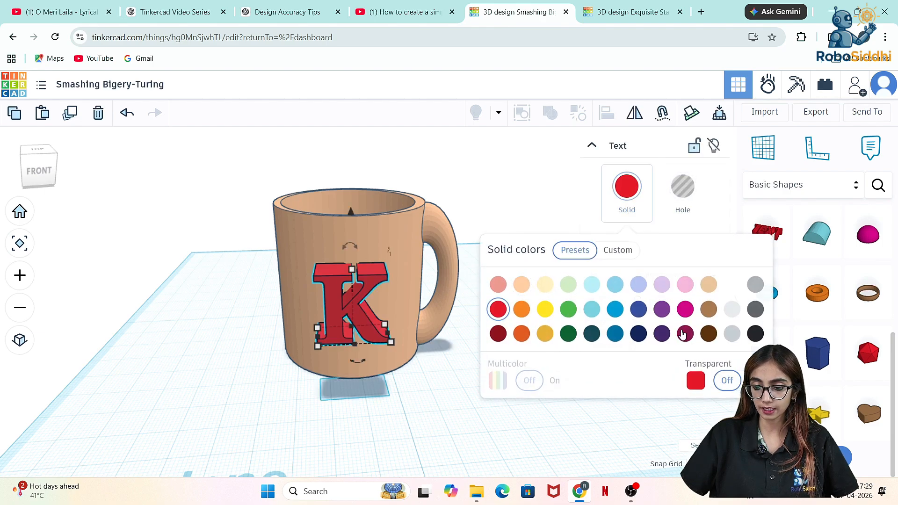
click(522, 309)
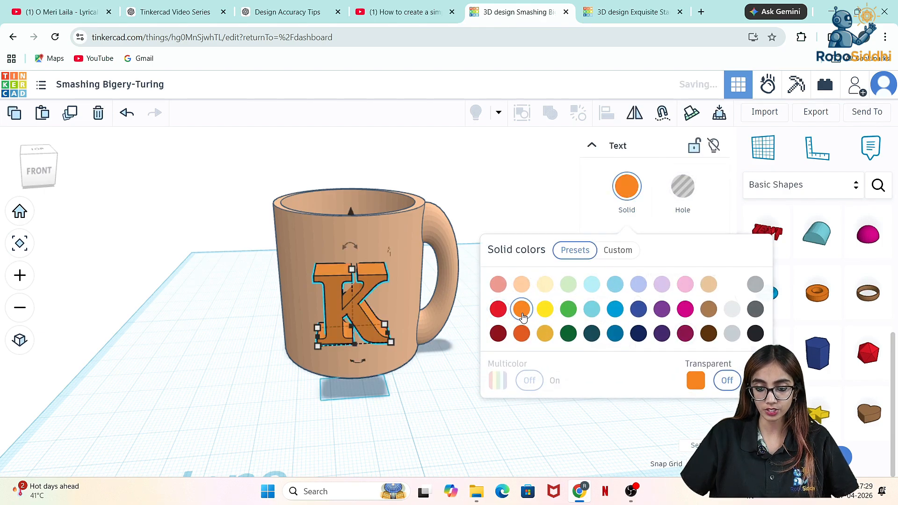
click(522, 332)
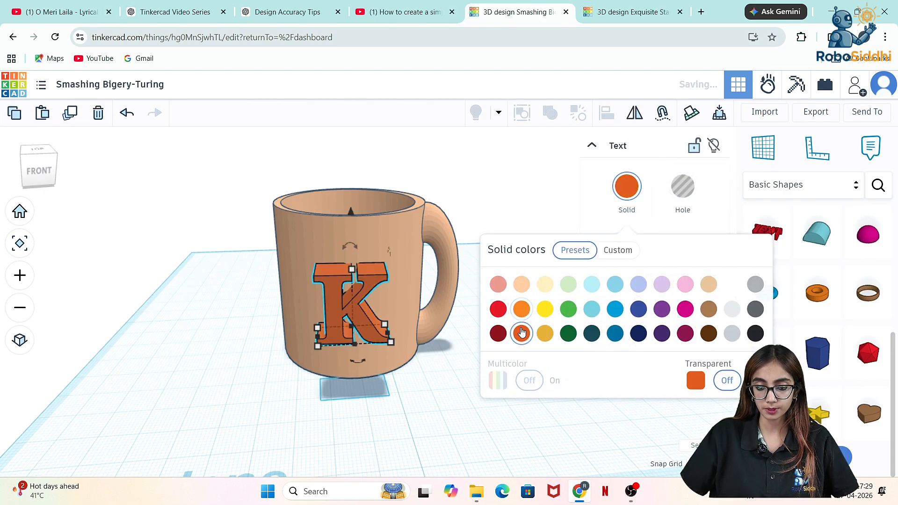
Examine the finished mug and its letter K from below, from the front and from above
click(504, 189)
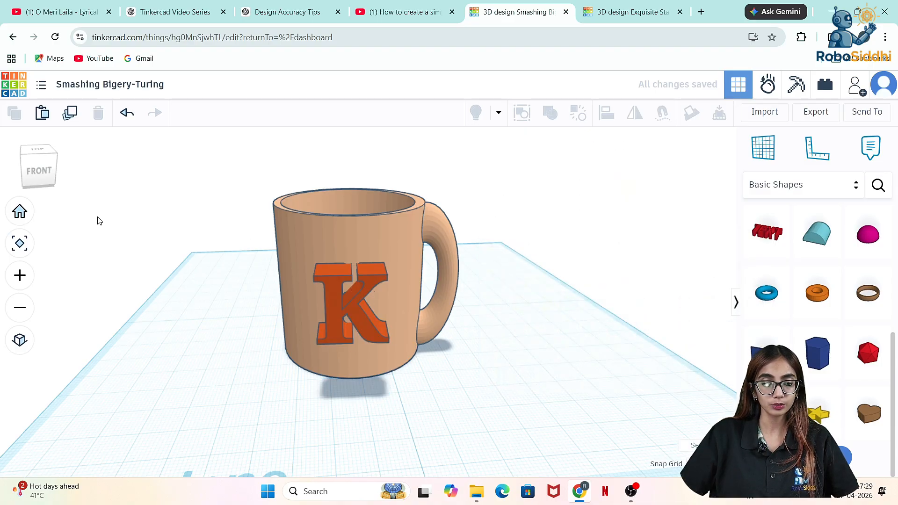
click(39, 182)
click(40, 183)
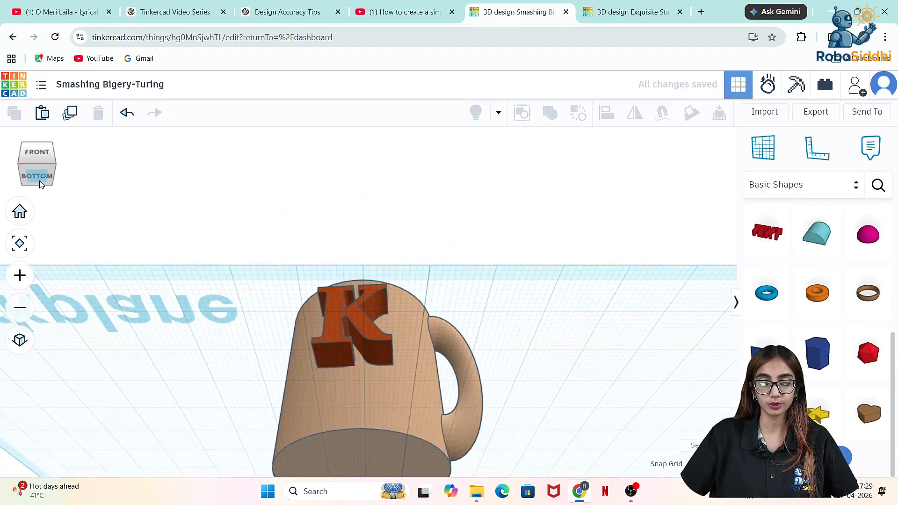
click(37, 153)
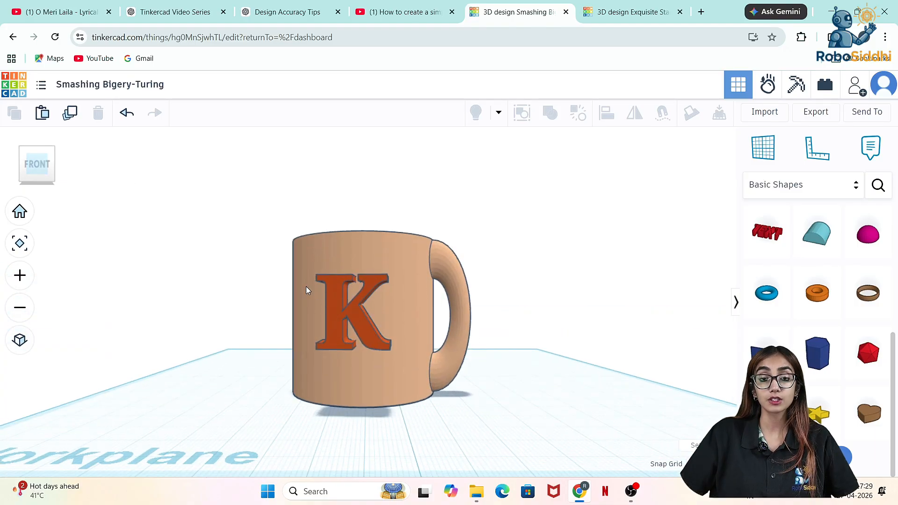
scroll(306, 287, down, 3)
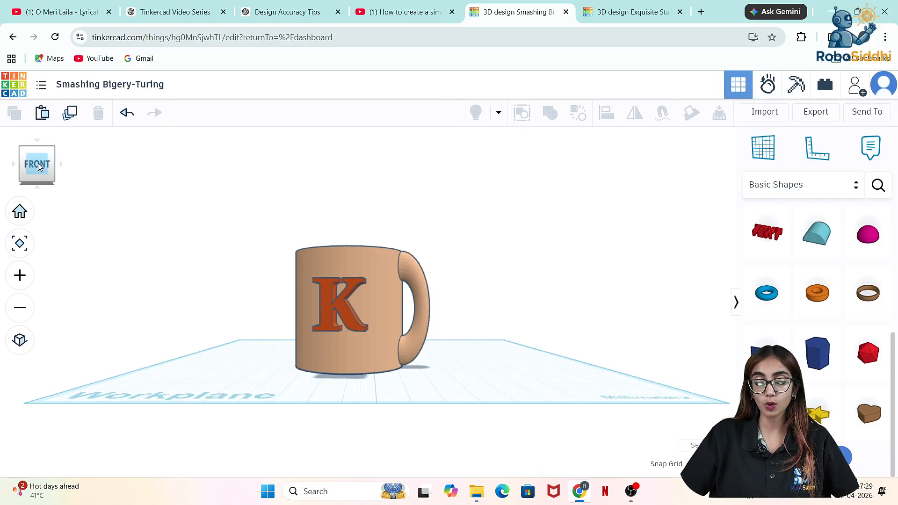
mouse_move(38, 162)
mouse_down()
mouse_move(46, 170)
mouse_move(23, 174)
mouse_move(61, 167)
mouse_move(40, 163)
mouse_move(41, 177)
mouse_move(38, 167)
mouse_up()
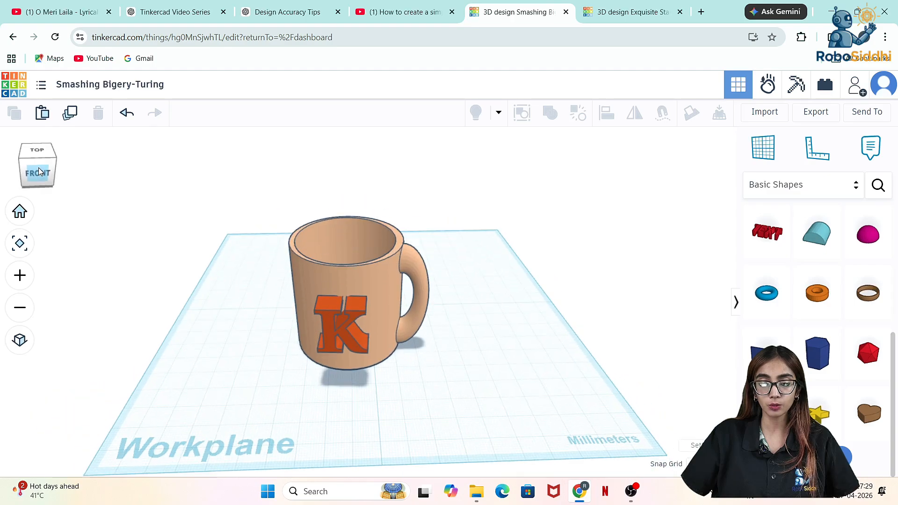
click(38, 167)
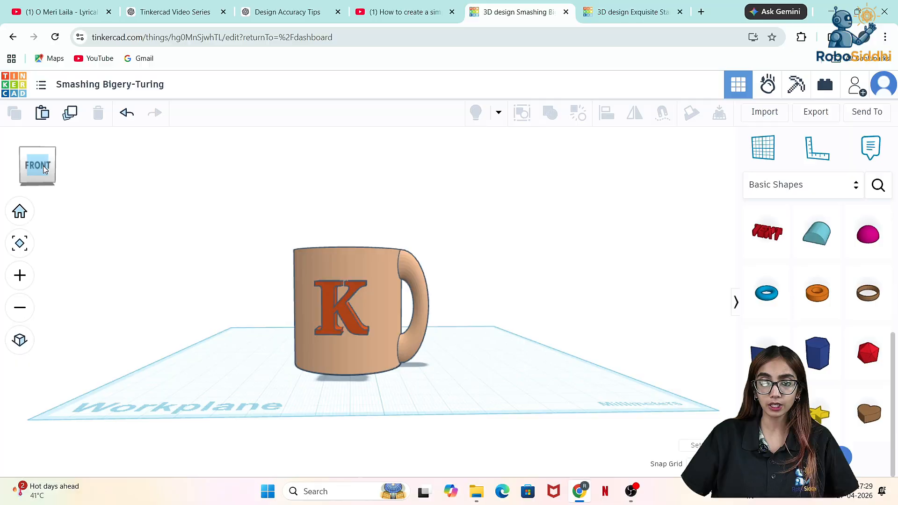
drag(43, 166, 43, 171)
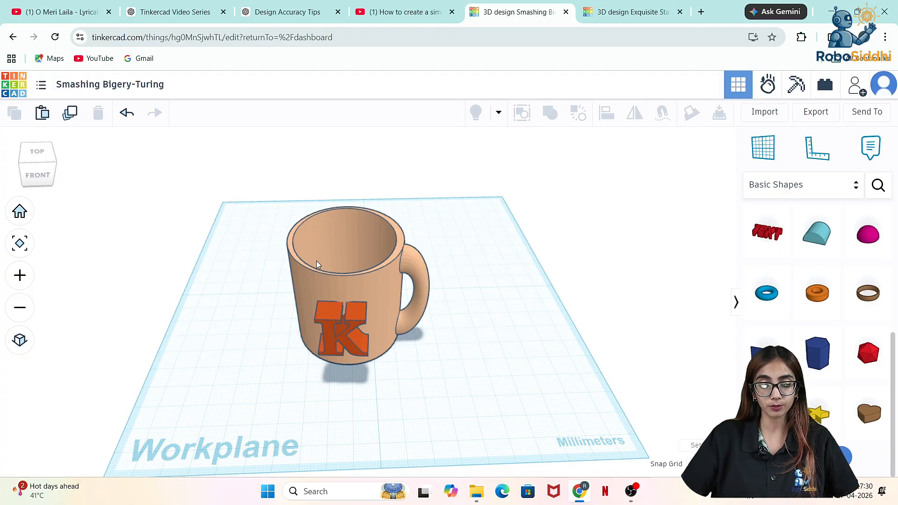
Select the mug together with its letter K and move both to the back left corner of the workplane
drag(267, 213, 400, 358)
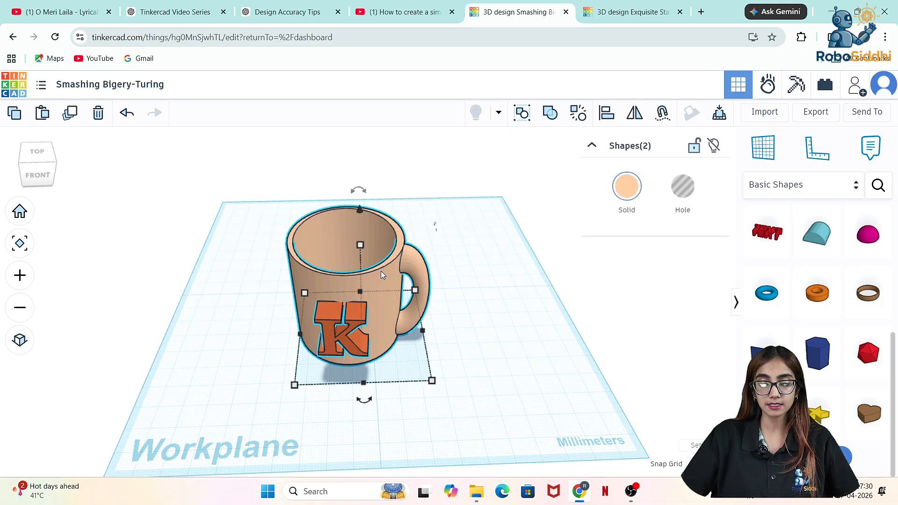
drag(384, 279, 293, 206)
click(497, 375)
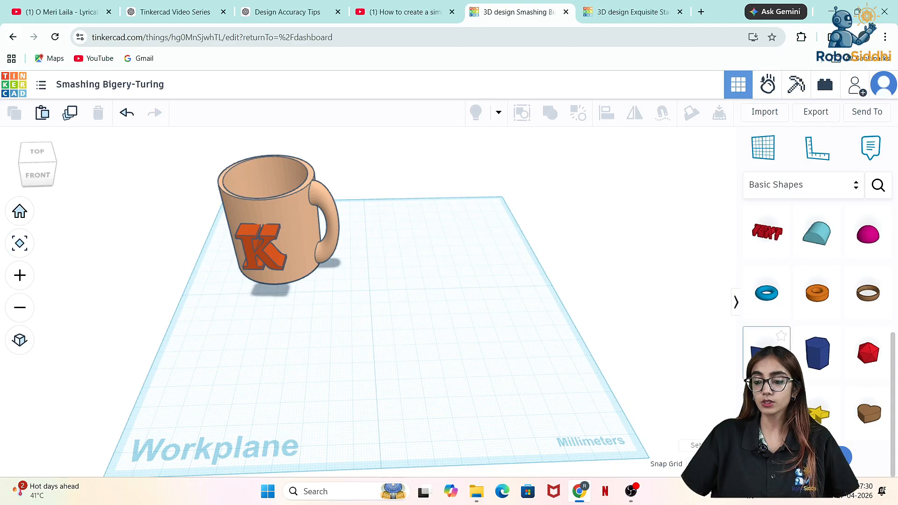
Add a six-sided Polygon to the workplane in front of the mug and resize it to about 25.66 by 33 mm, 49 mm tall
drag(818, 353, 433, 357)
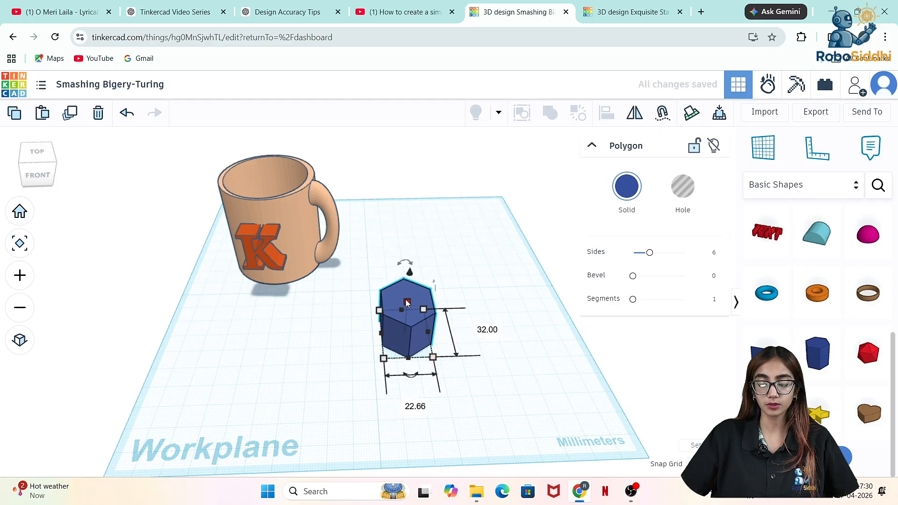
drag(406, 303, 406, 250)
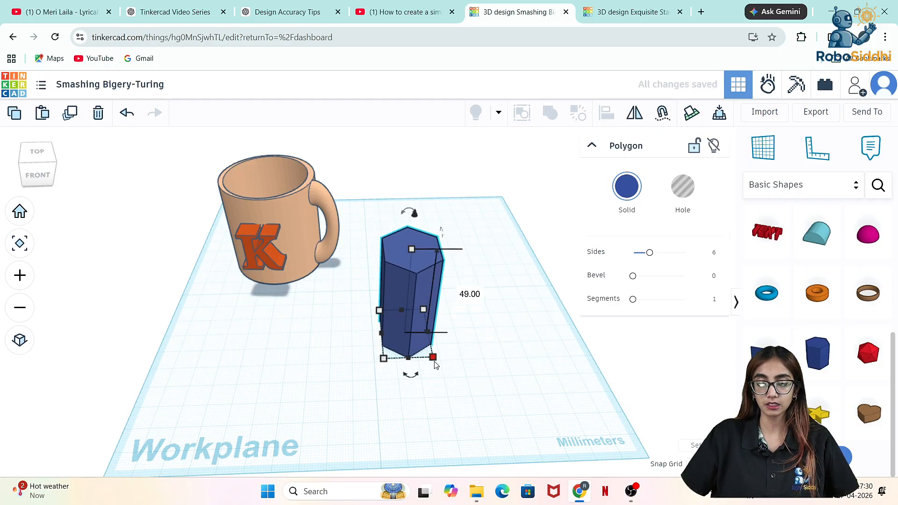
drag(433, 358, 443, 364)
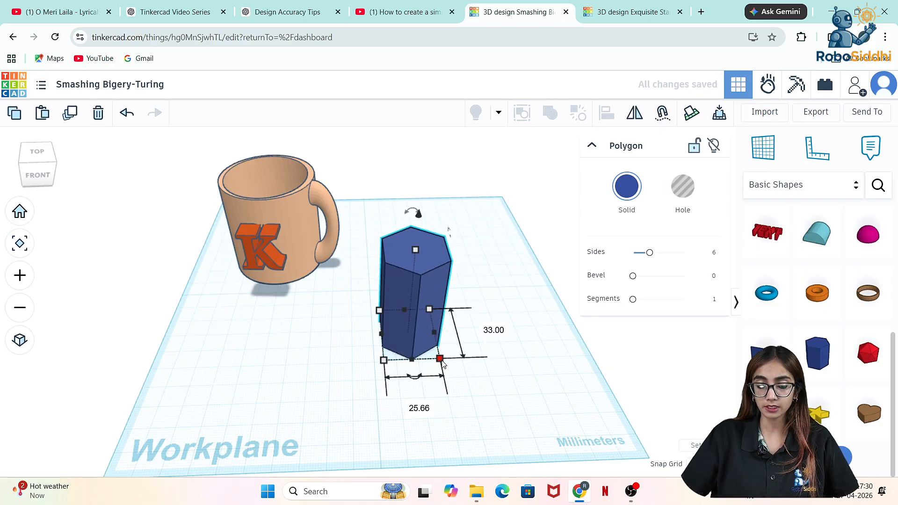
click(484, 262)
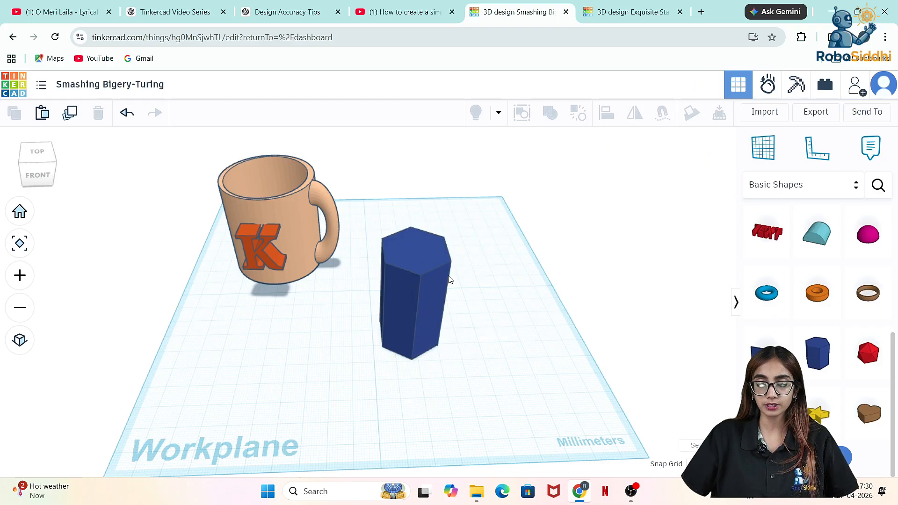
Make a copy of the blue hexagonal prism and place it just to the right of the original
click(415, 304)
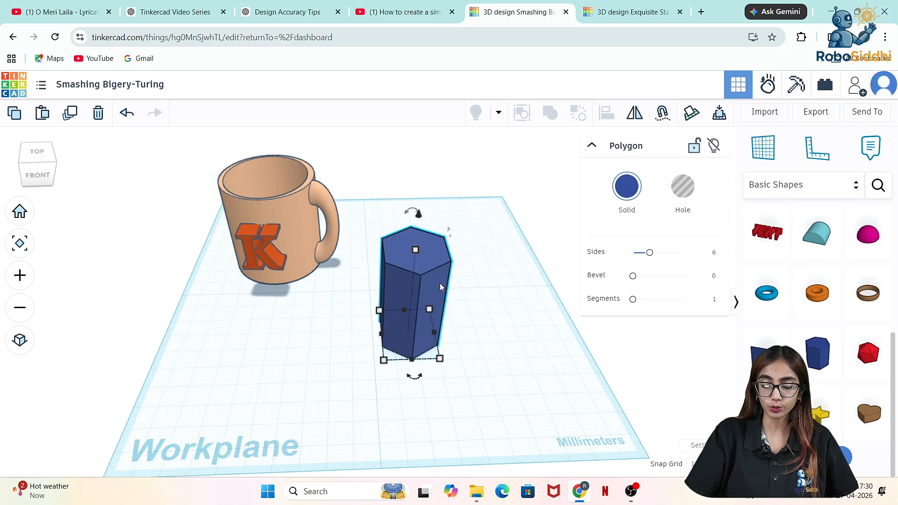
key(ctrl+v)
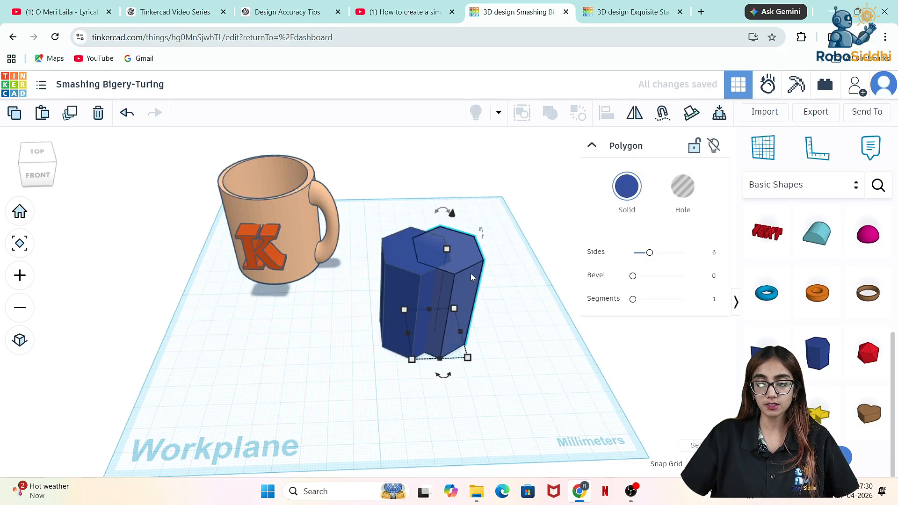
drag(471, 274, 523, 273)
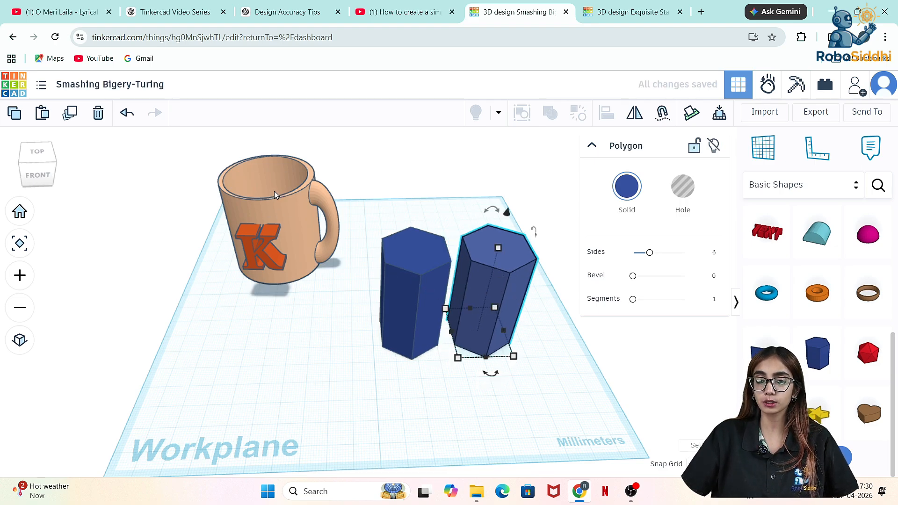
Resize the copied prism to about 23.66 by 28 mm and 67 mm tall, and raise it 5 mm above the workplane
mouse_move(510, 354)
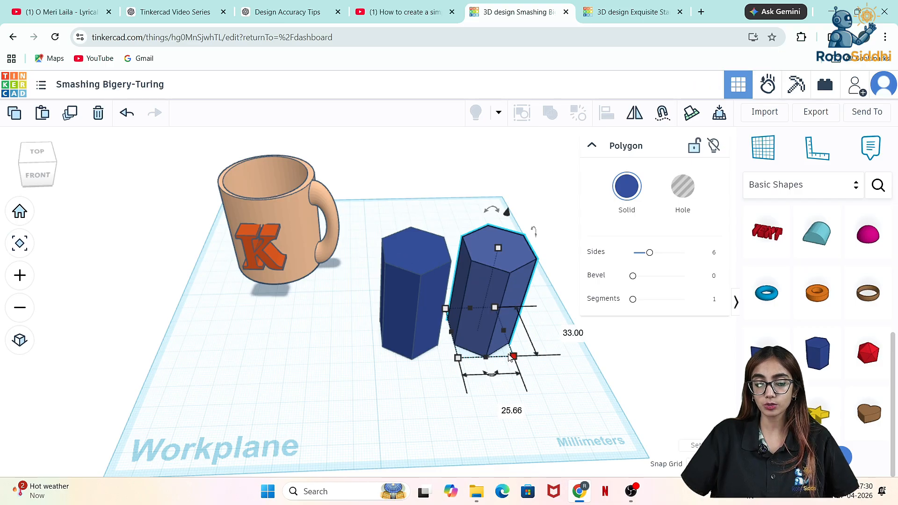
drag(510, 354, 506, 348)
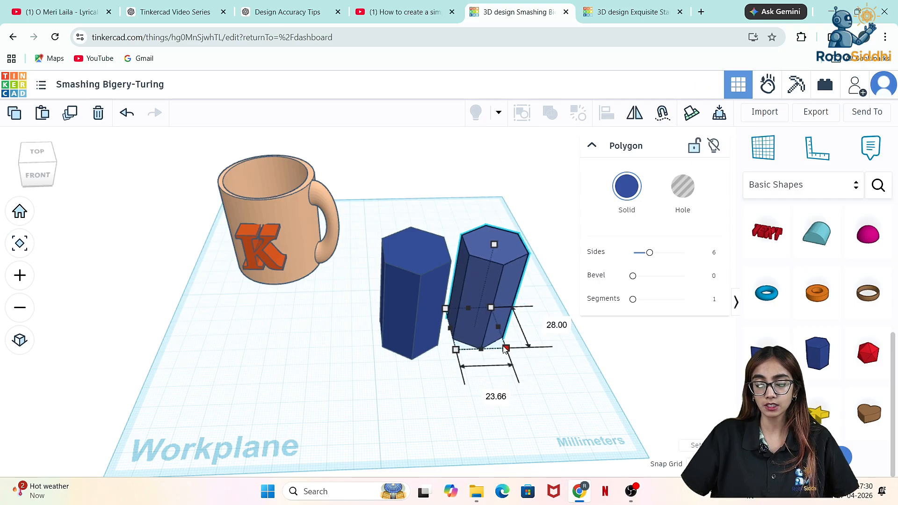
drag(493, 245, 502, 208)
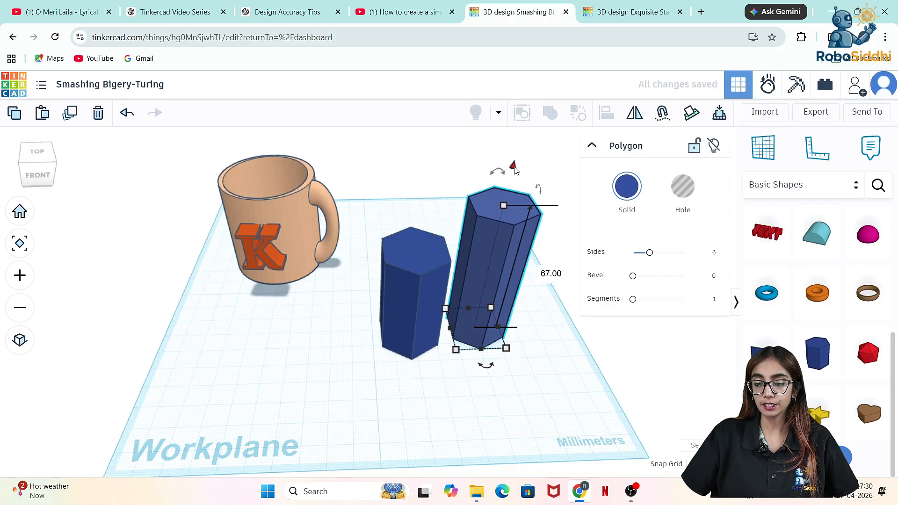
drag(513, 166, 518, 151)
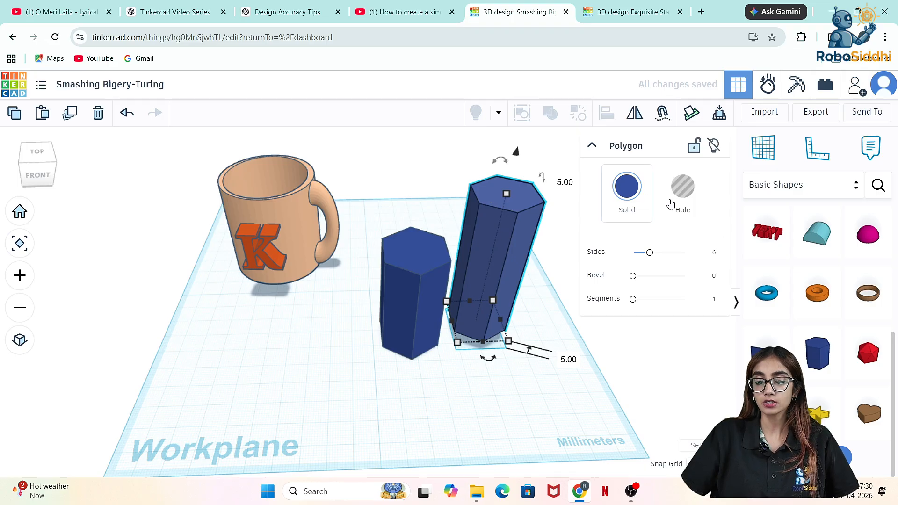
Turn the copied prism into a hole and reduce its base to about 23 by 25 mm
click(682, 187)
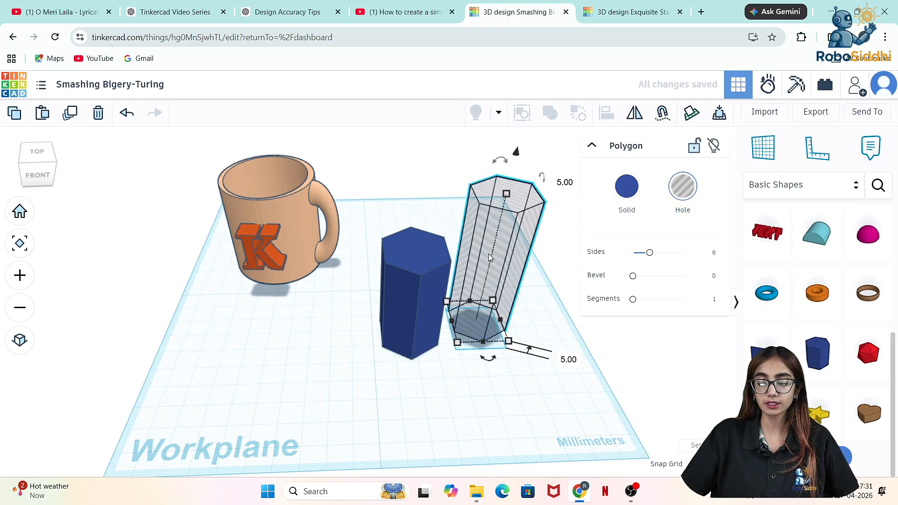
mouse_move(488, 254)
mouse_down()
mouse_move(404, 264)
mouse_move(496, 254)
mouse_up()
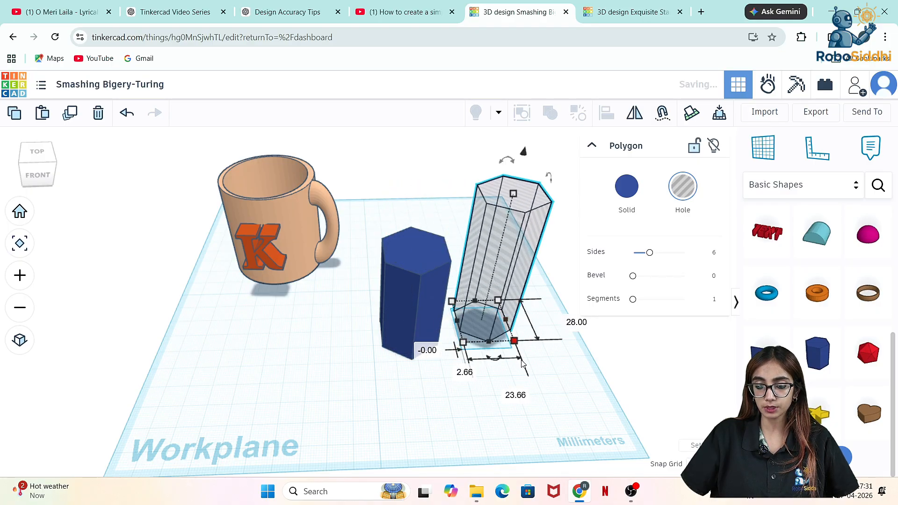
drag(514, 343, 511, 341)
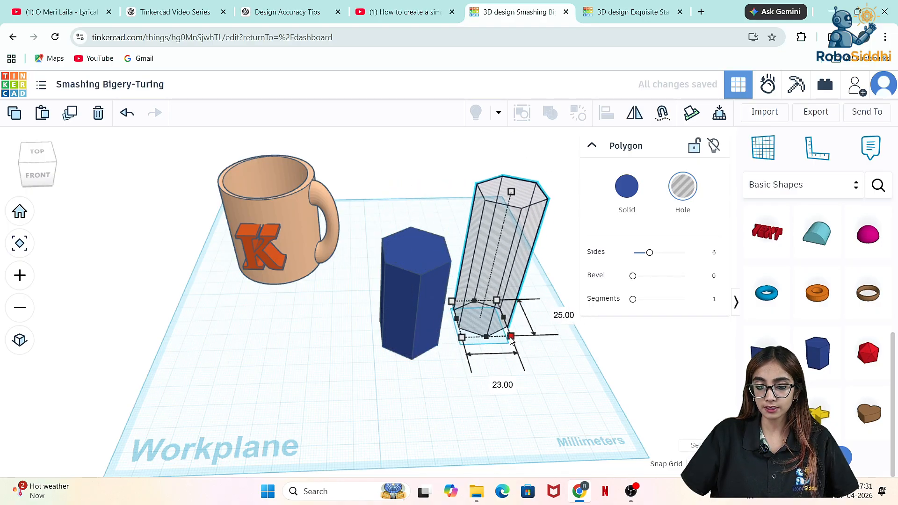
Move the hole prism inside the blue prism and group the two to hollow it out
drag(478, 238, 402, 246)
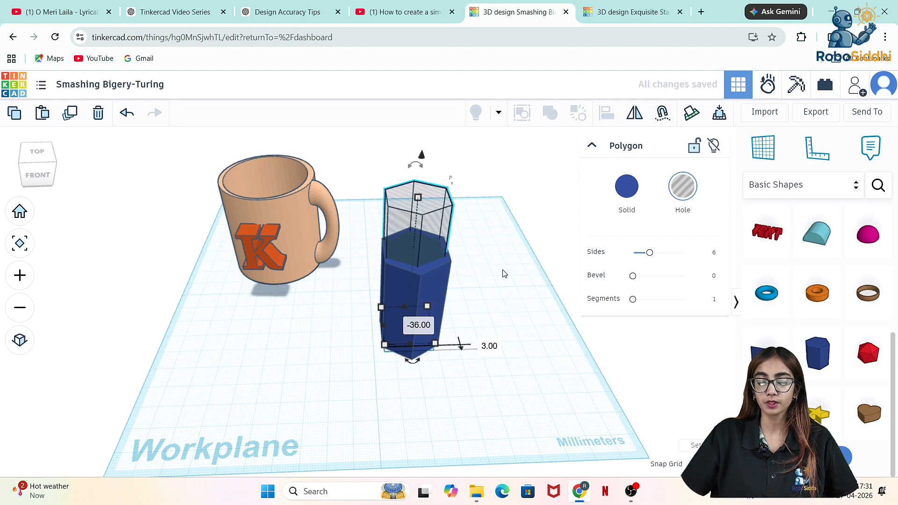
shift+click(448, 280)
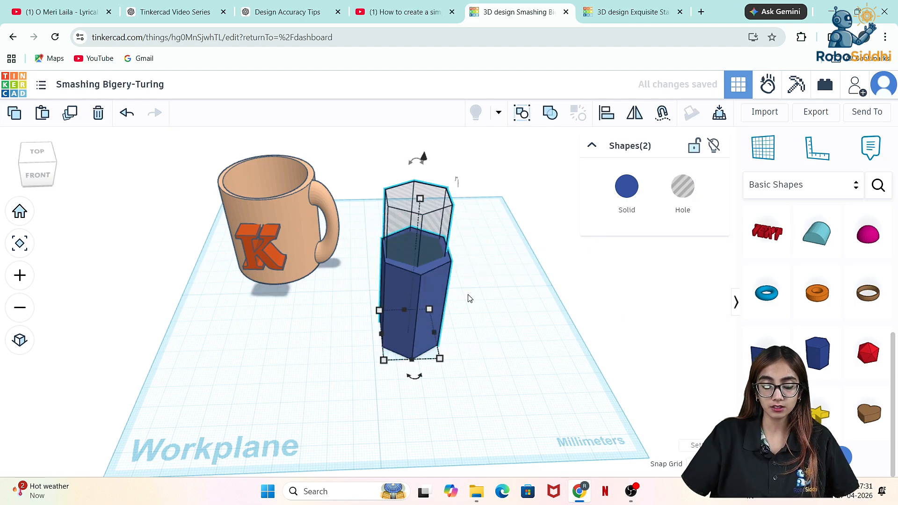
key(ctrl+g)
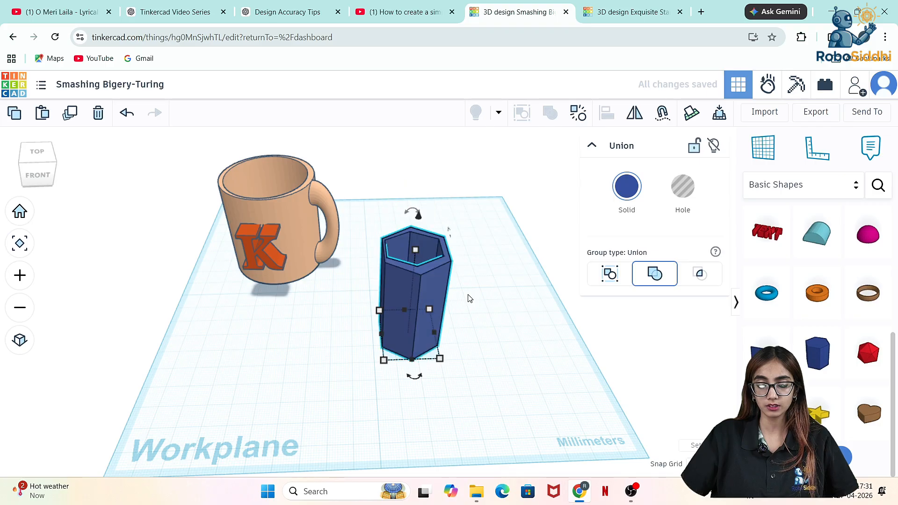
click(486, 278)
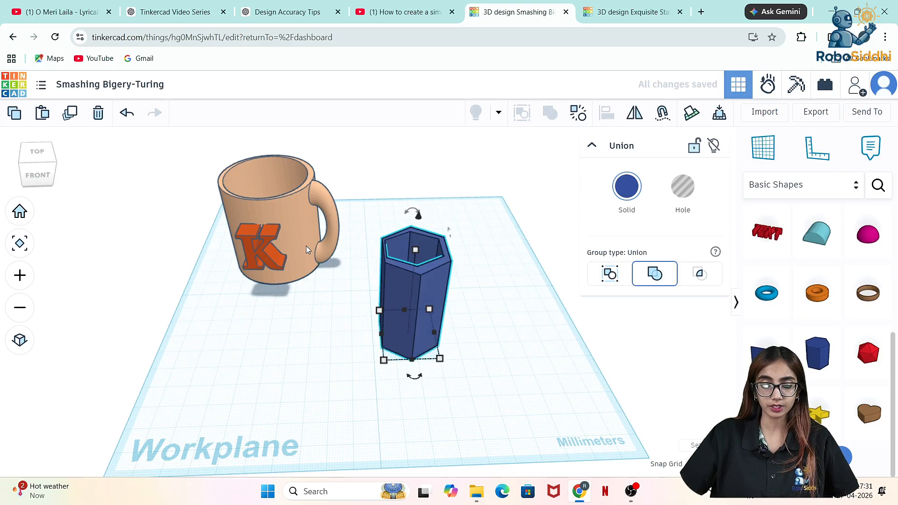
Duplicate the hollow hexagonal container twice to form an overlapping row of three
click(41, 157)
mouse_move(41, 162)
mouse_down()
mouse_move(39, 180)
mouse_move(42, 159)
mouse_up()
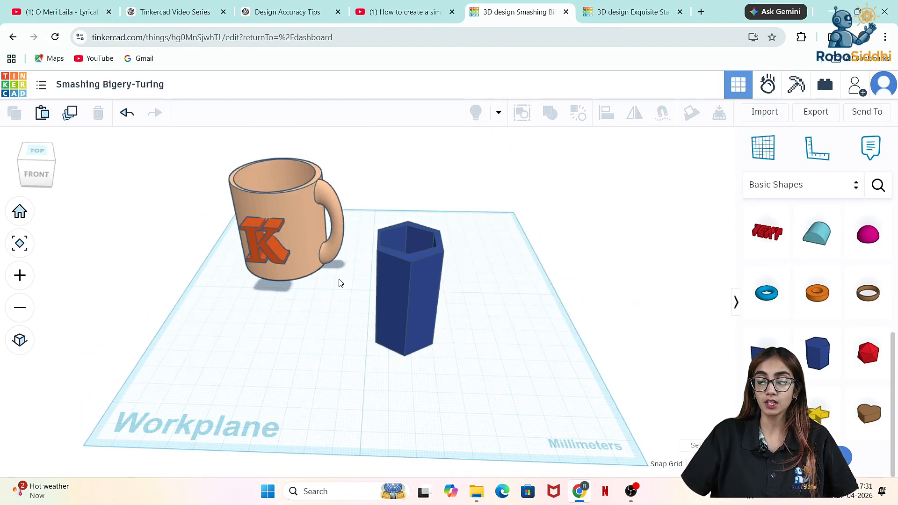
click(414, 282)
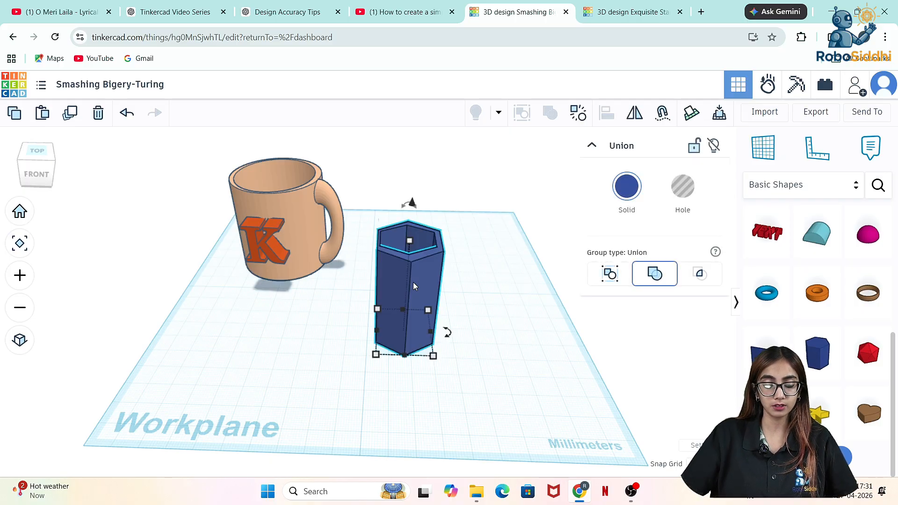
key(ctrl+d)
key(ctrl+d)
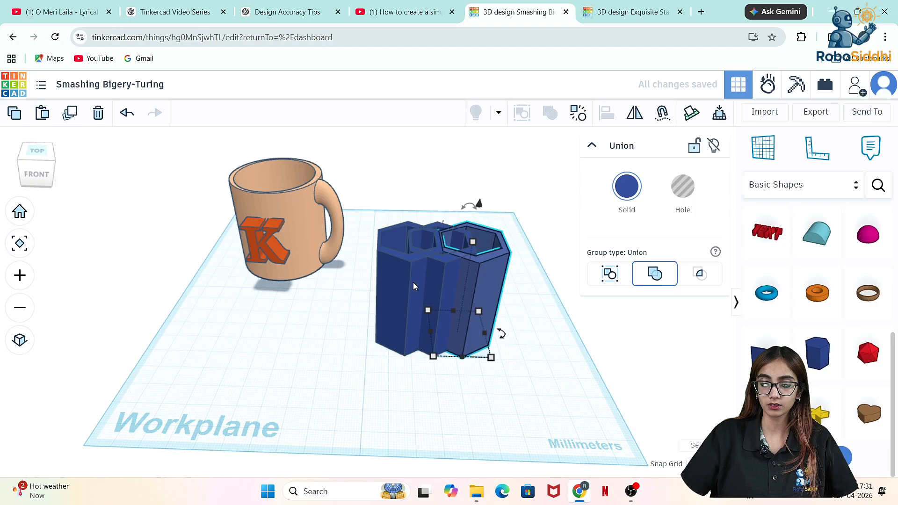
click(546, 304)
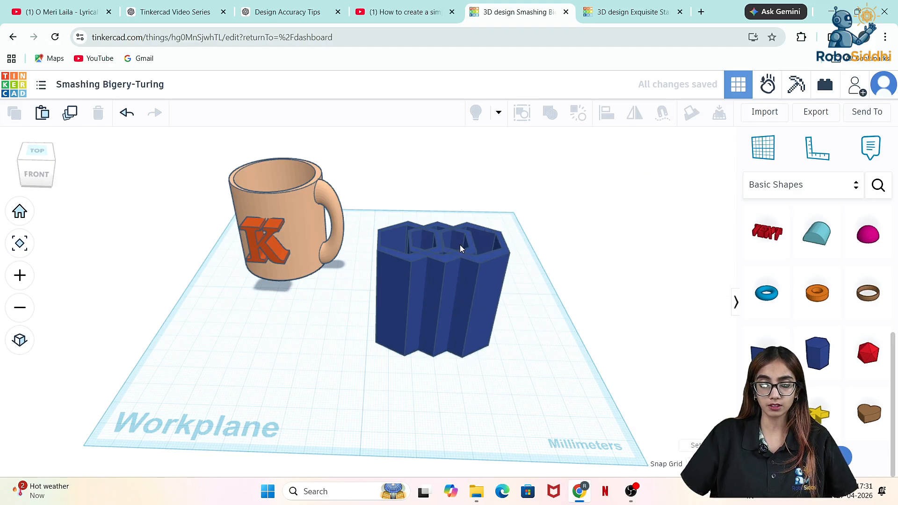
Recolour the three hollow hexagonal containers together with the solid light peach preset to match the mug
click(37, 153)
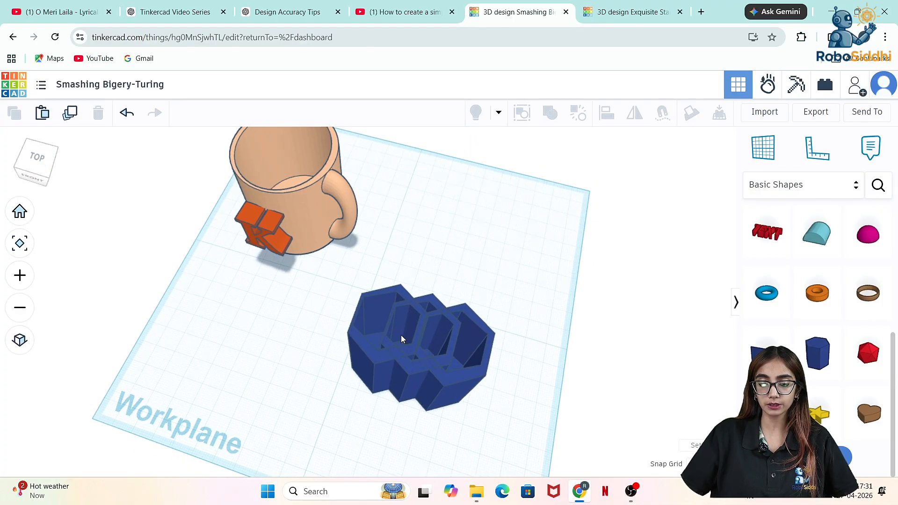
scroll(401, 338, up, 3)
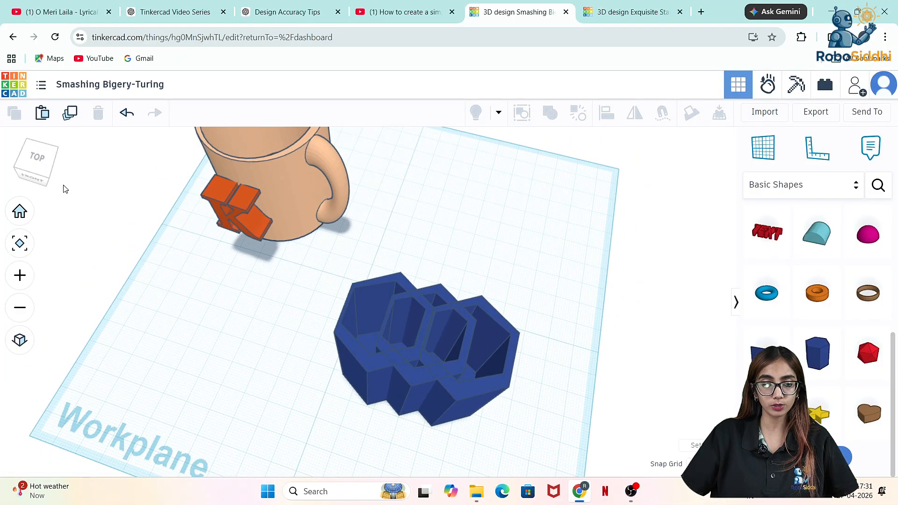
mouse_move(44, 170)
mouse_down()
mouse_move(44, 162)
mouse_move(1, 156)
mouse_move(6, 165)
mouse_move(47, 167)
mouse_up()
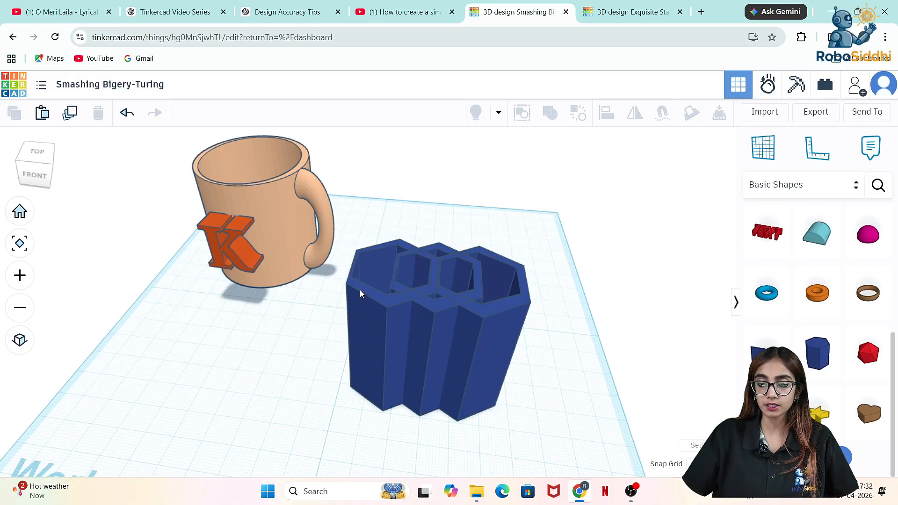
drag(336, 268, 518, 358)
click(627, 187)
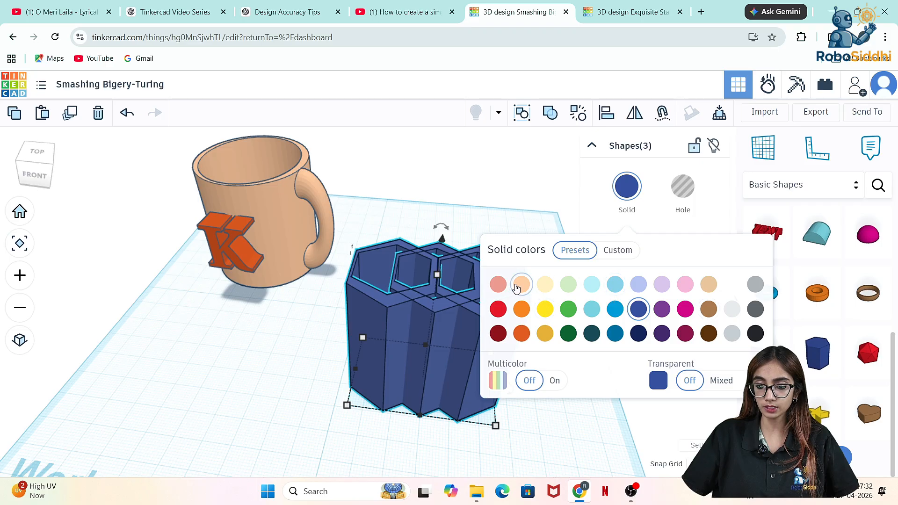
click(497, 283)
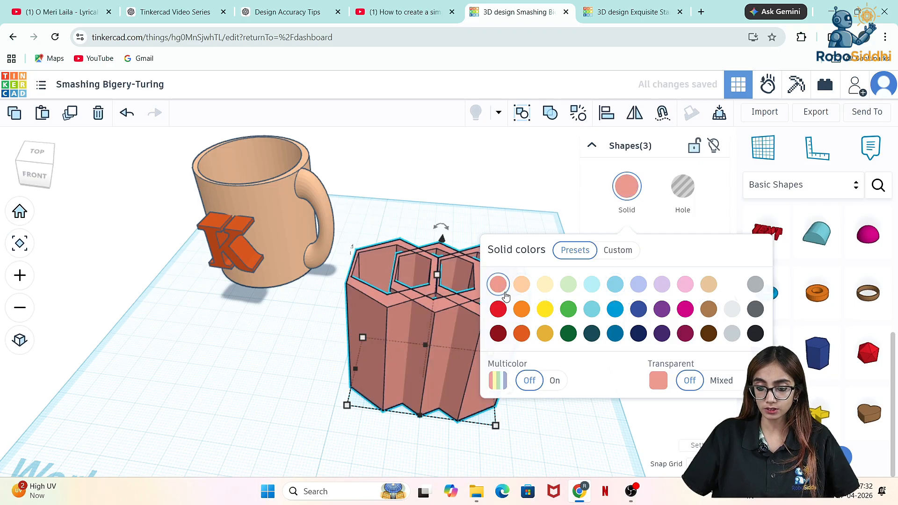
click(523, 285)
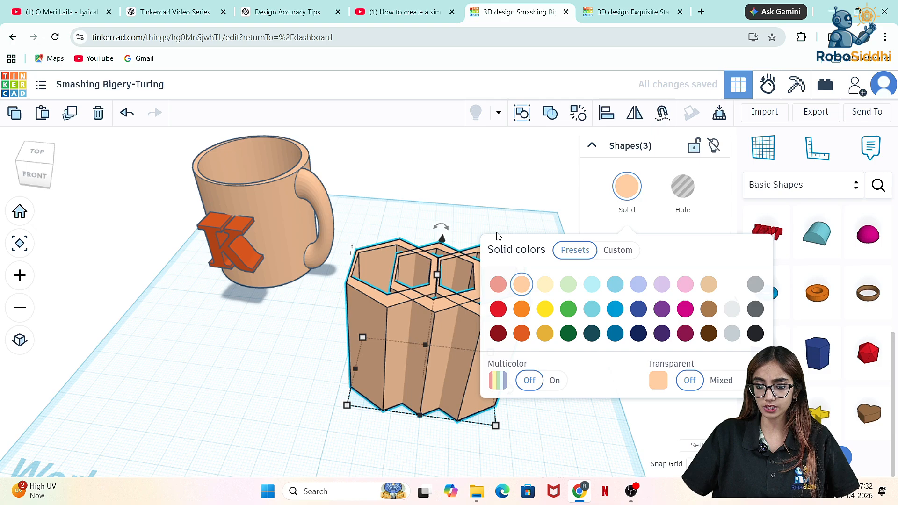
click(495, 193)
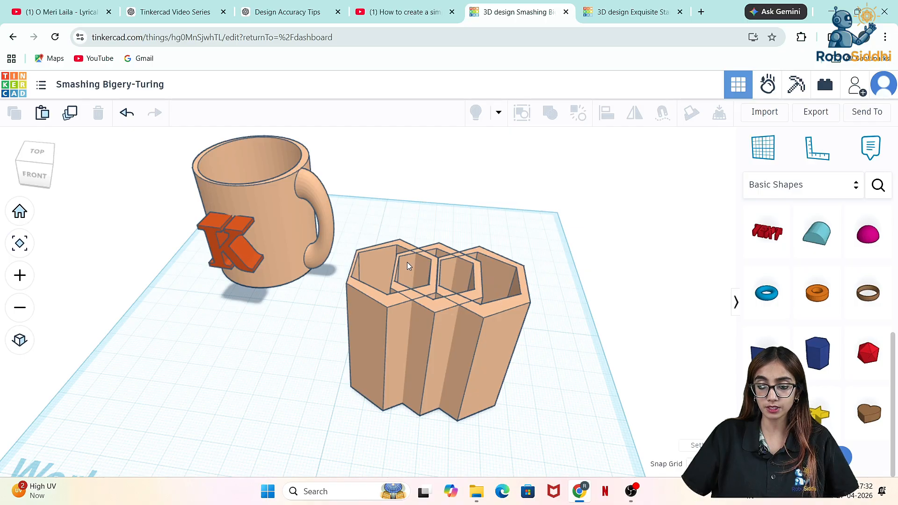
Examine the K mug and the hexagonal holder from the front, from above and at an angle
mouse_move(38, 158)
mouse_down()
mouse_move(25, 162)
mouse_move(40, 169)
mouse_move(50, 159)
mouse_up()
click(36, 157)
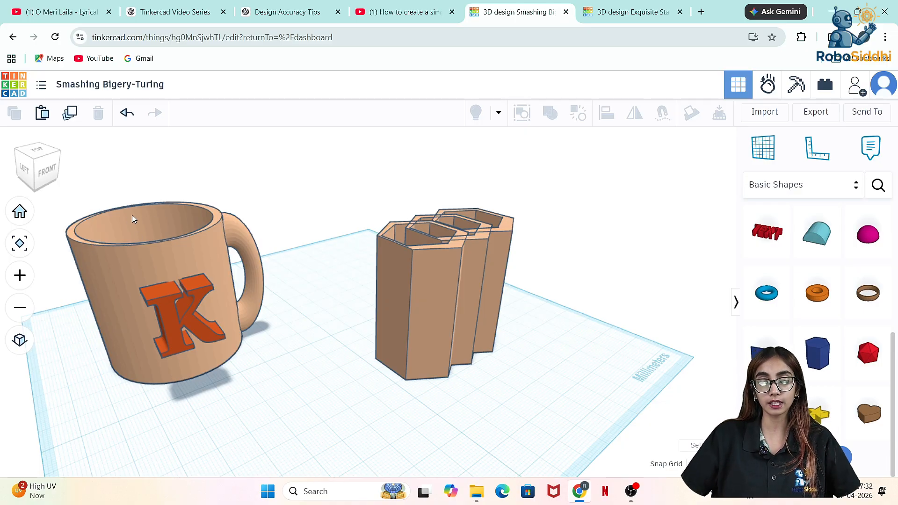
scroll(815, 279, down, 1)
scroll(815, 279, up, 4)
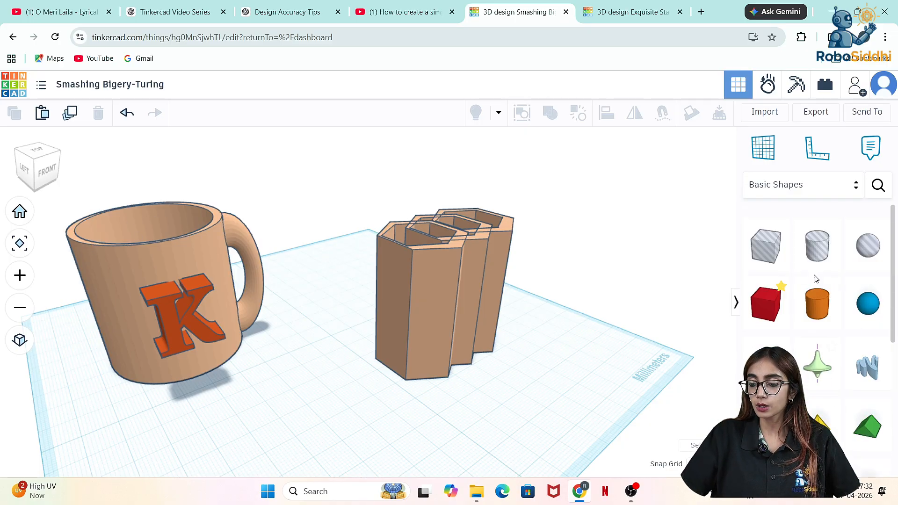
scroll(814, 279, down, 3)
scroll(814, 279, up, 1)
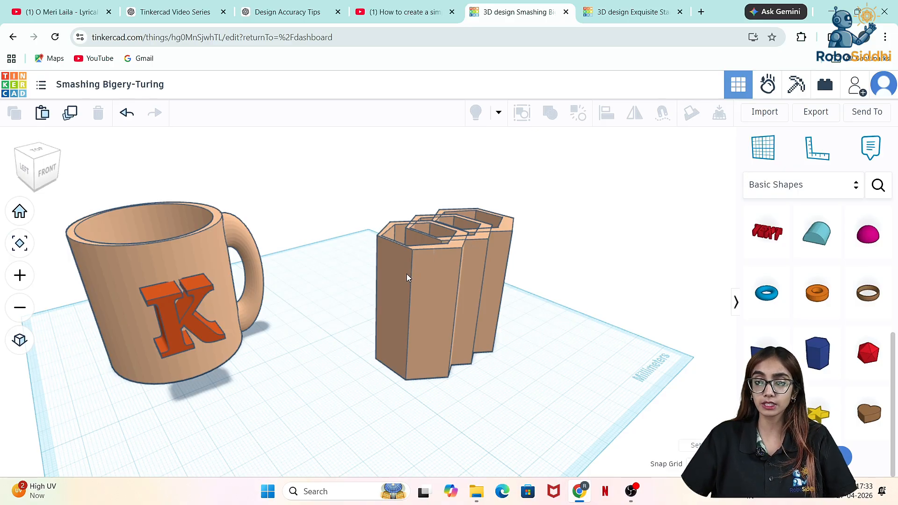
click(46, 170)
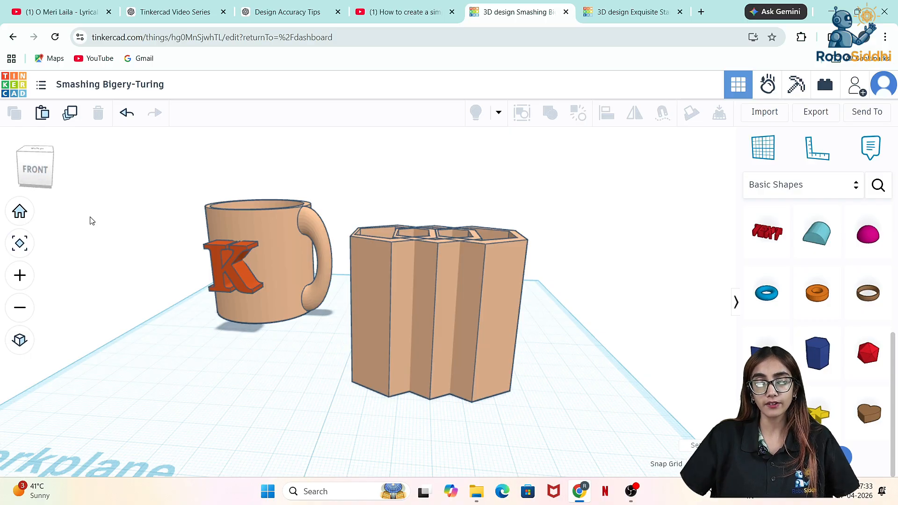
drag(43, 162, 42, 178)
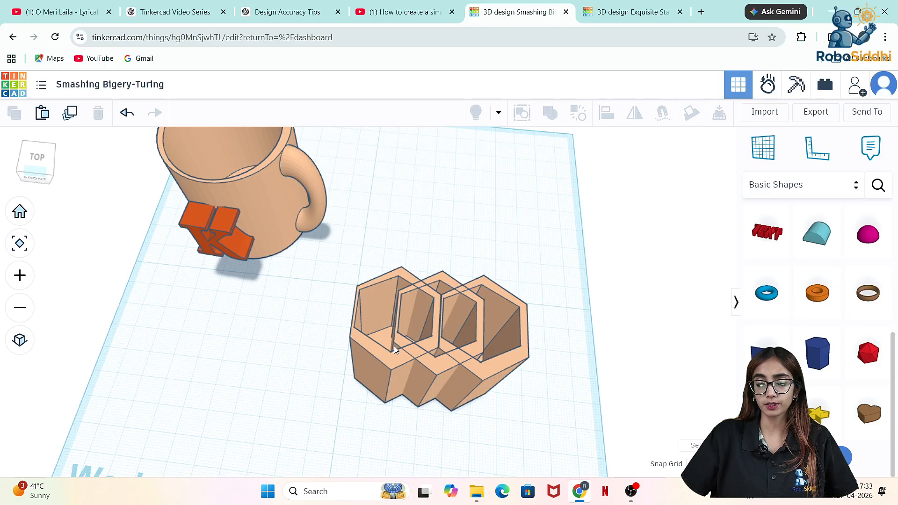
click(37, 171)
drag(38, 161, 42, 172)
click(42, 171)
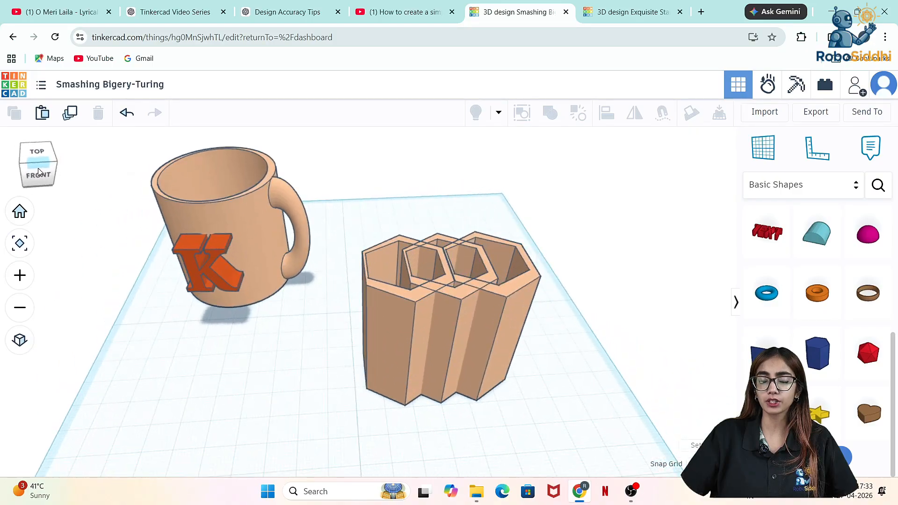
drag(37, 167, 42, 167)
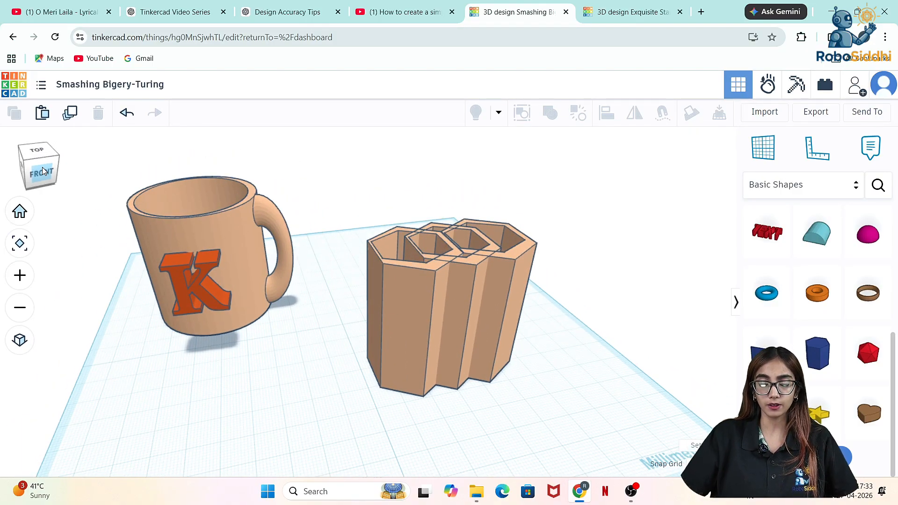
scroll(455, 333, down, 2)
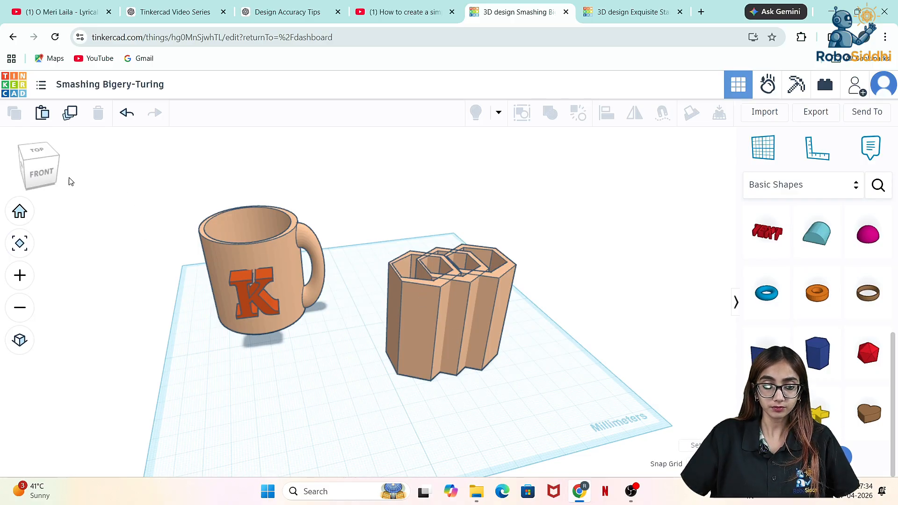
click(46, 172)
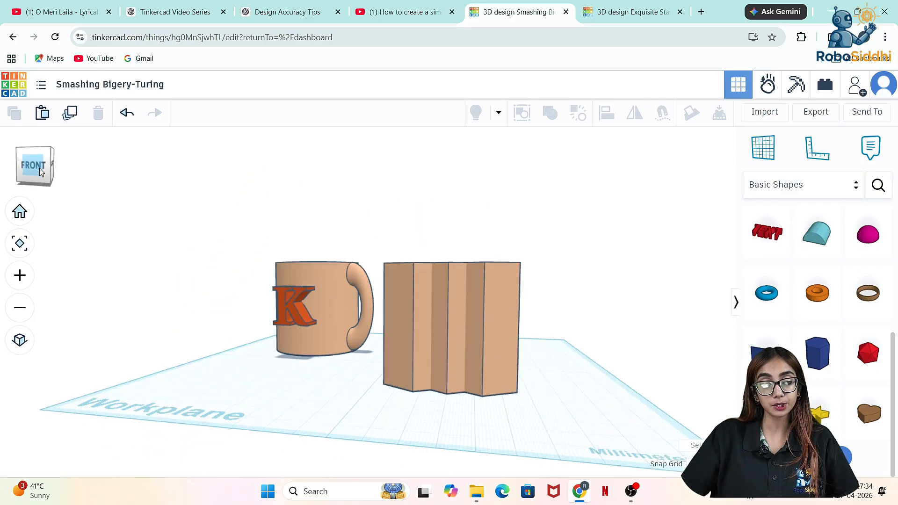
drag(46, 170, 43, 173)
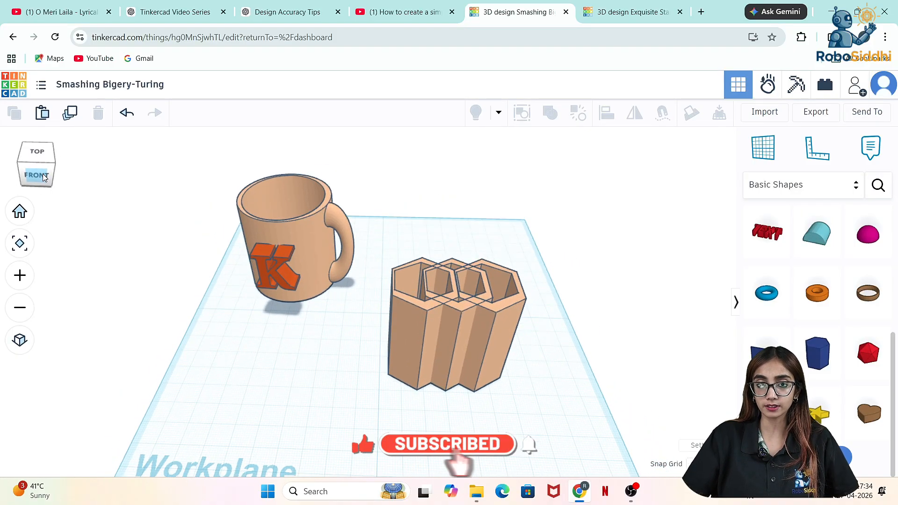